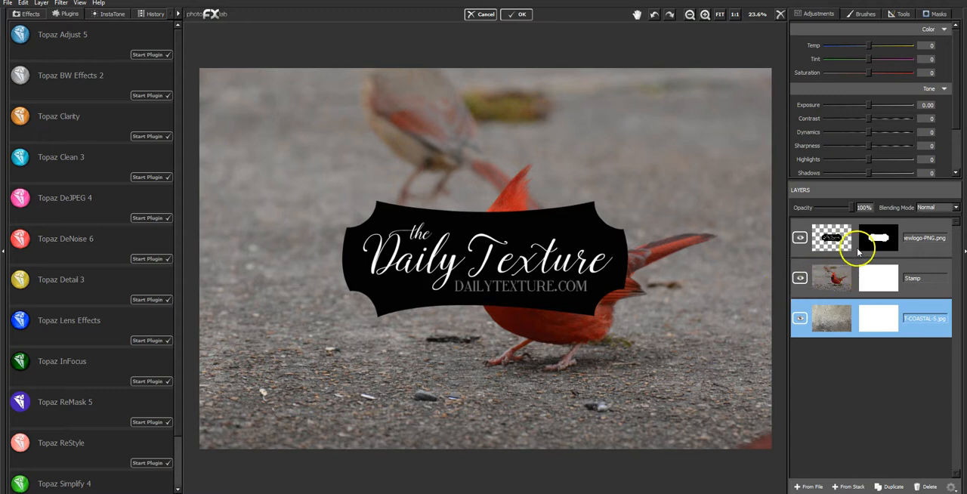
- Move the Daily Texture logo layer to the bottom of the layer stack
click(907, 228)
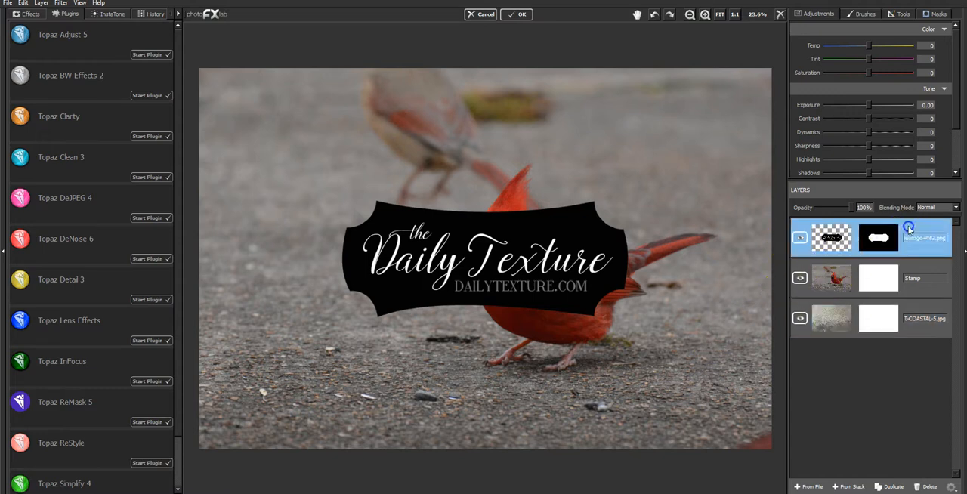
drag(908, 228, 883, 340)
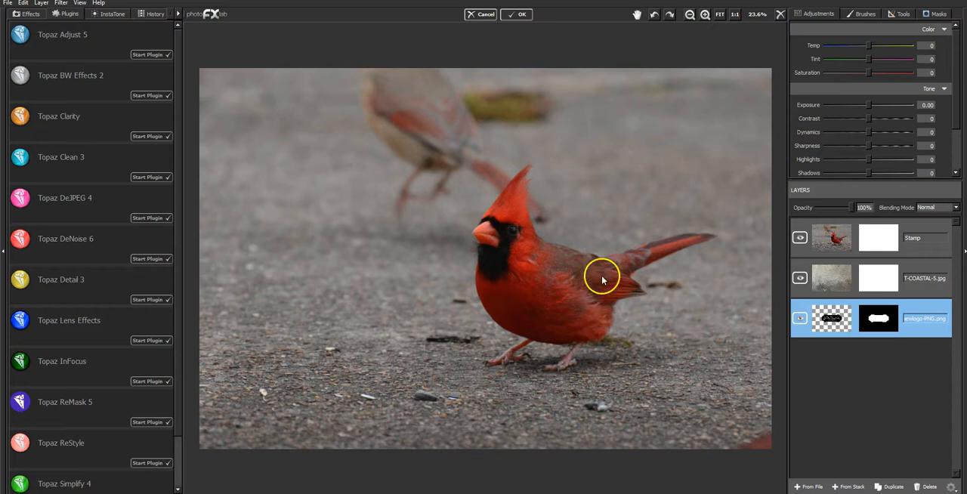
- Select the Stamp layer with the cardinal photo and start the Topaz DeNoise 6 plugin on it
click(704, 15)
click(704, 15)
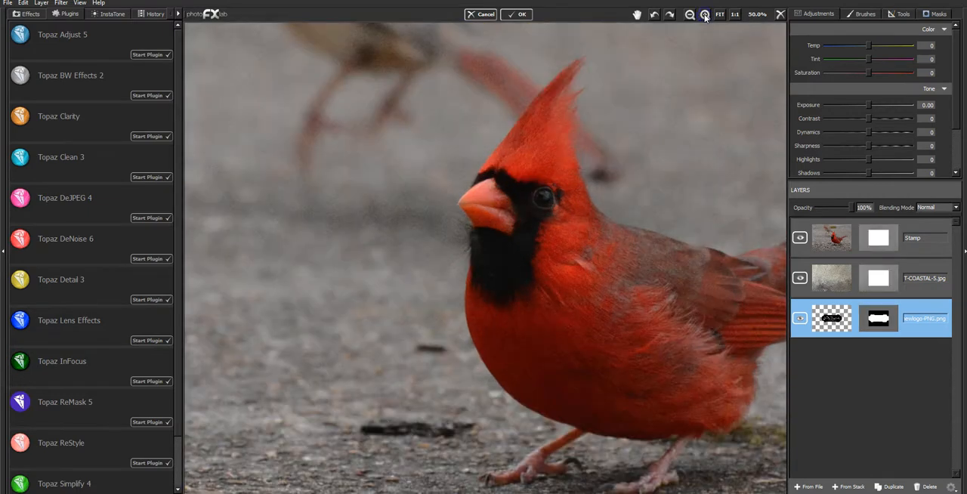
click(704, 15)
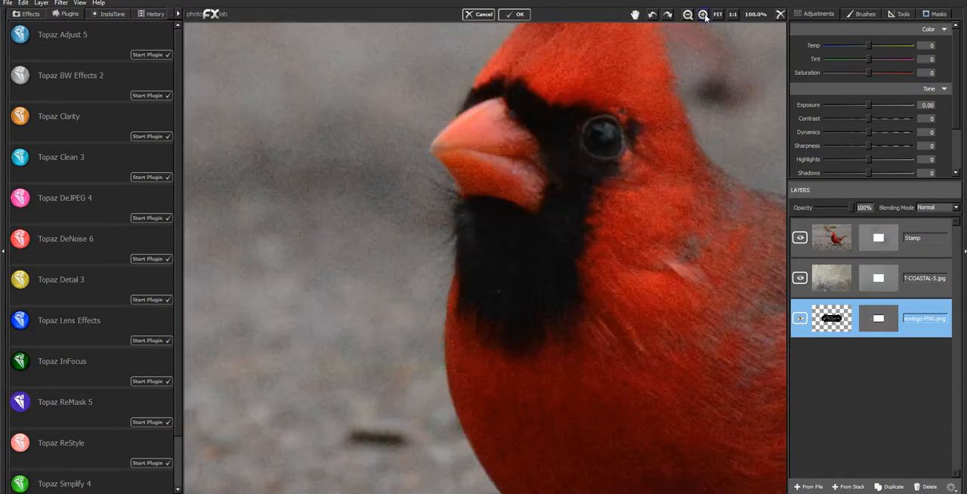
click(635, 14)
drag(599, 166, 511, 208)
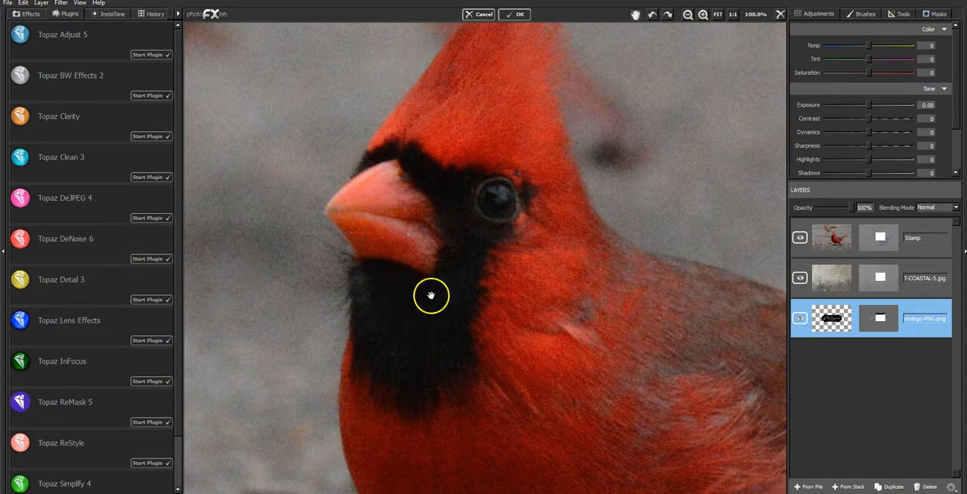
click(914, 234)
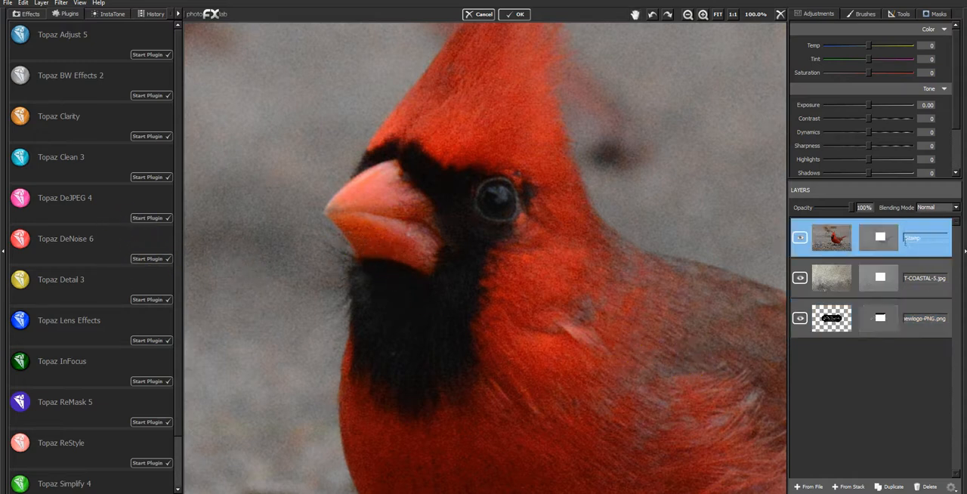
click(145, 261)
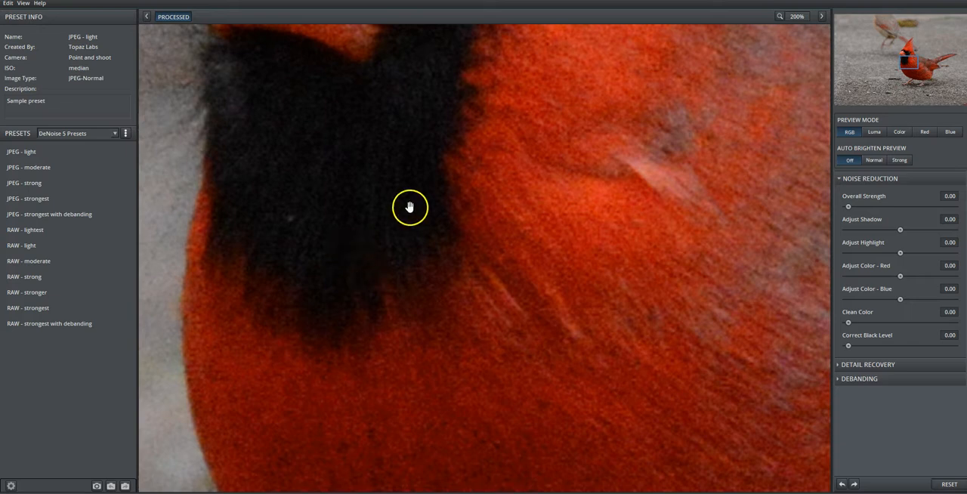
- Try the JPEG - strong preset and compare the processed and original noise around the cardinal's head
drag(410, 207, 565, 410)
drag(557, 243, 541, 352)
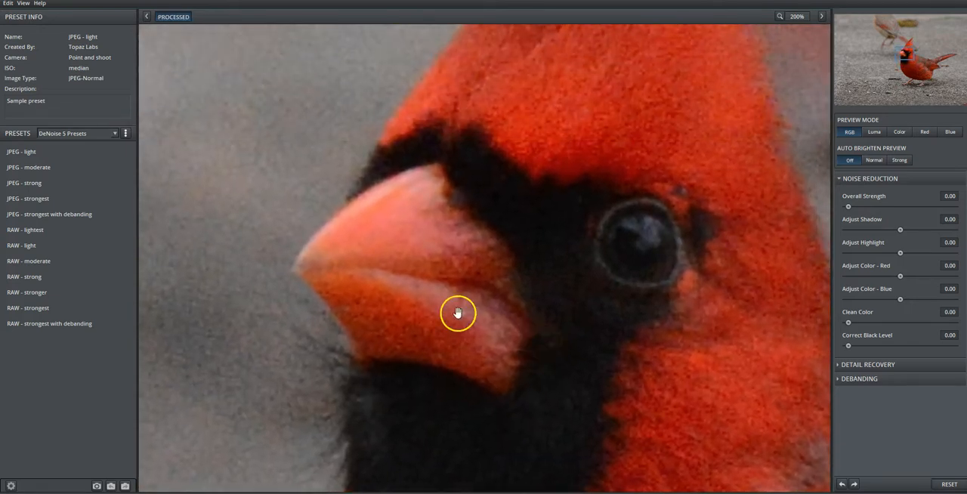
click(48, 187)
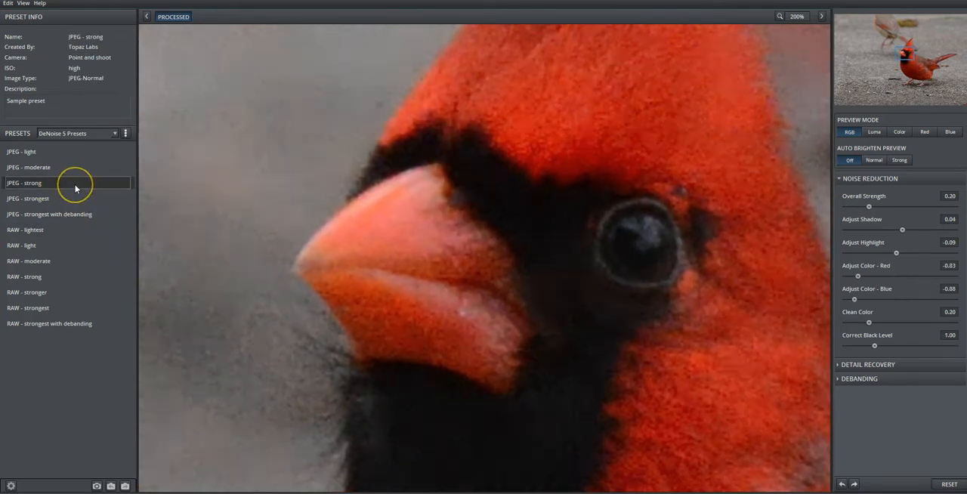
click(506, 178)
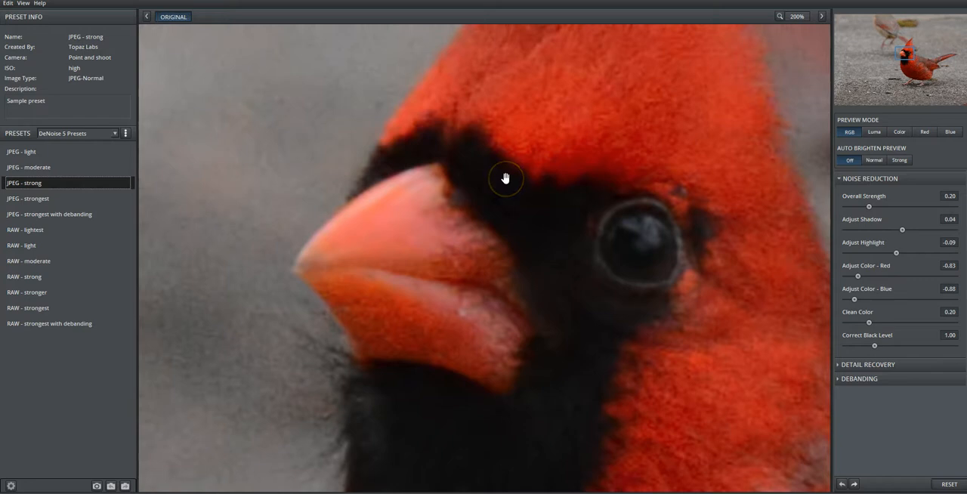
click(505, 178)
click(505, 178)
click(505, 178)
click(505, 178)
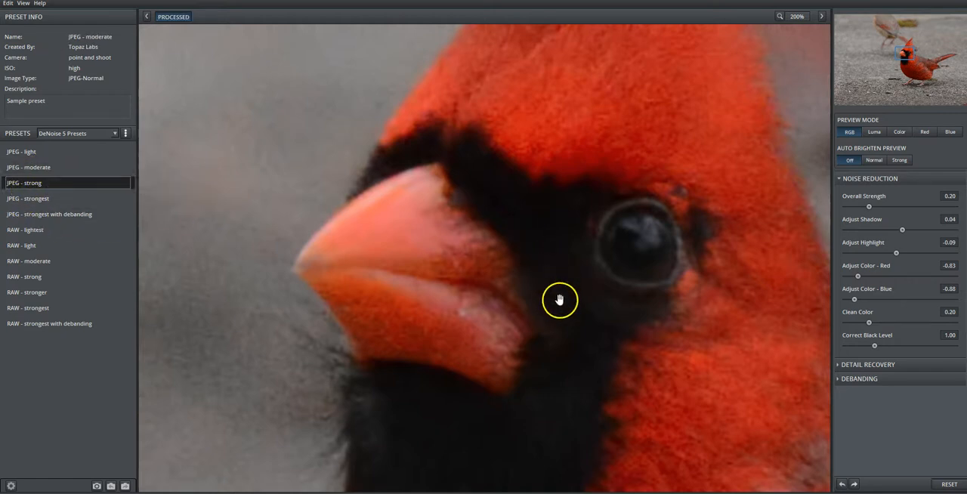
- Compare the JPEG - moderate and JPEG - strong presets, then settle on JPEG - moderate
click(60, 167)
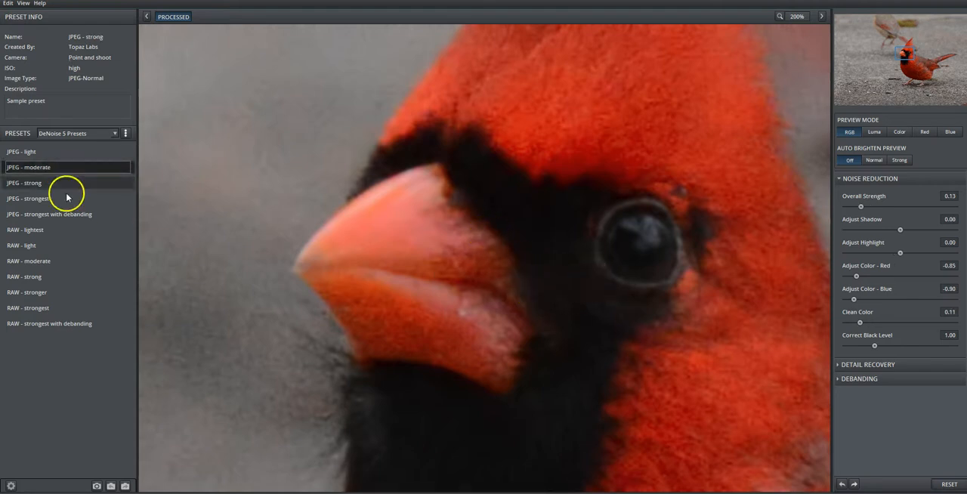
click(40, 184)
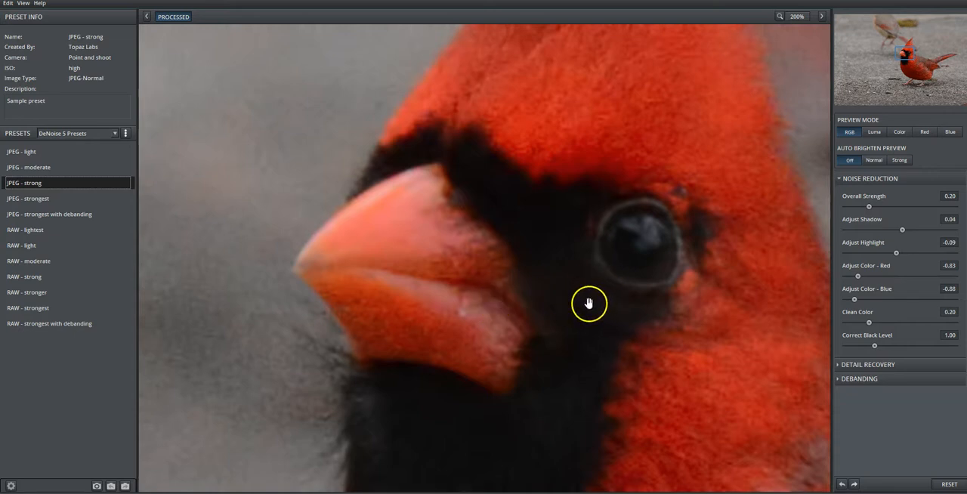
click(583, 263)
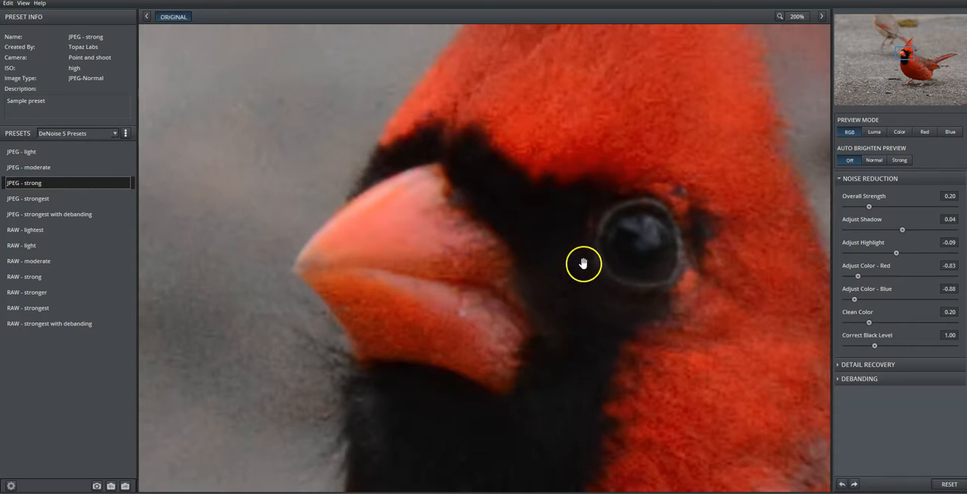
click(39, 167)
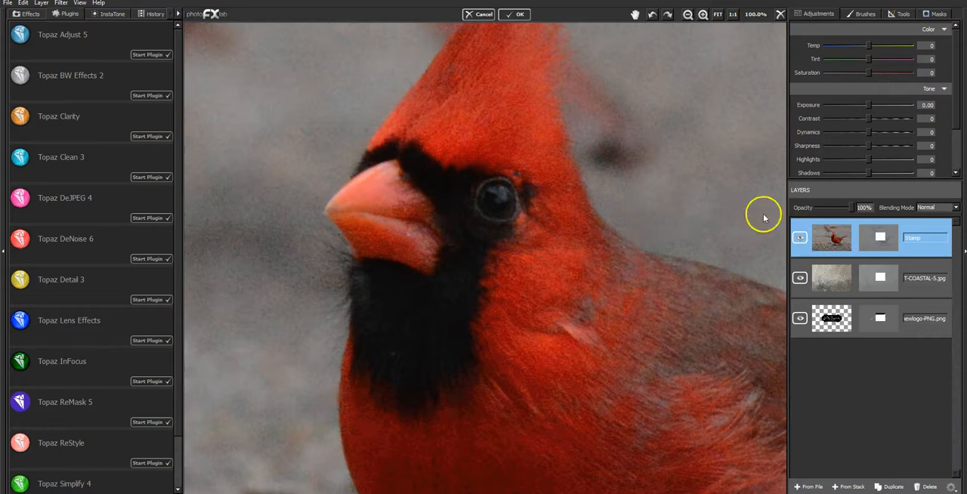
- Fit the whole image in view and briefly hide the Stamp layer to examine the coastal texture beneath it
click(717, 13)
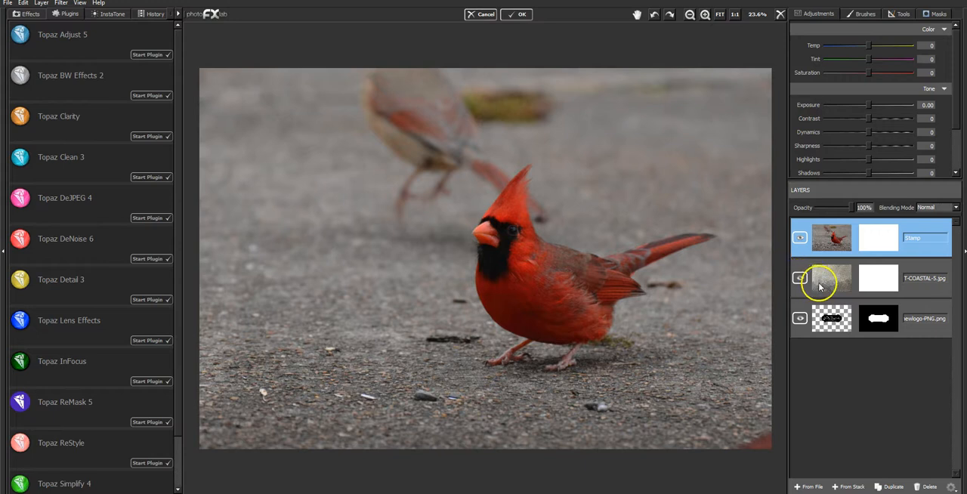
click(799, 239)
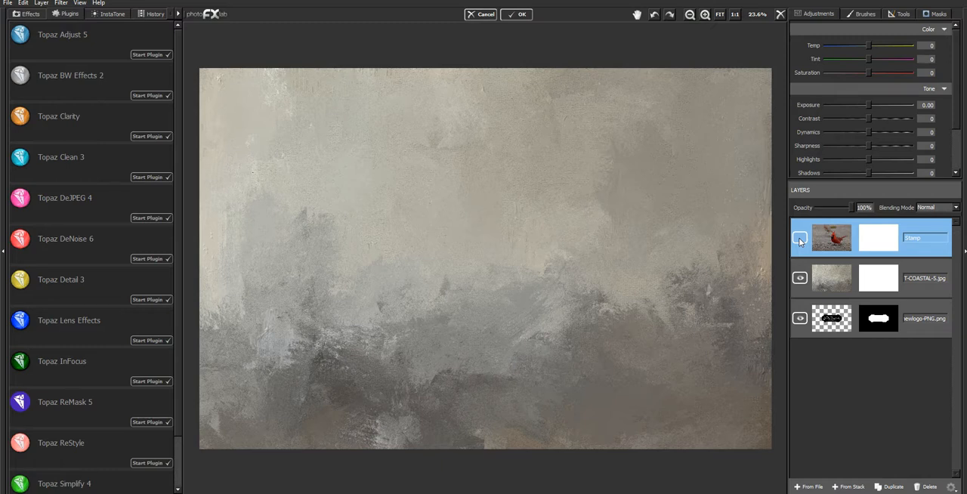
click(799, 239)
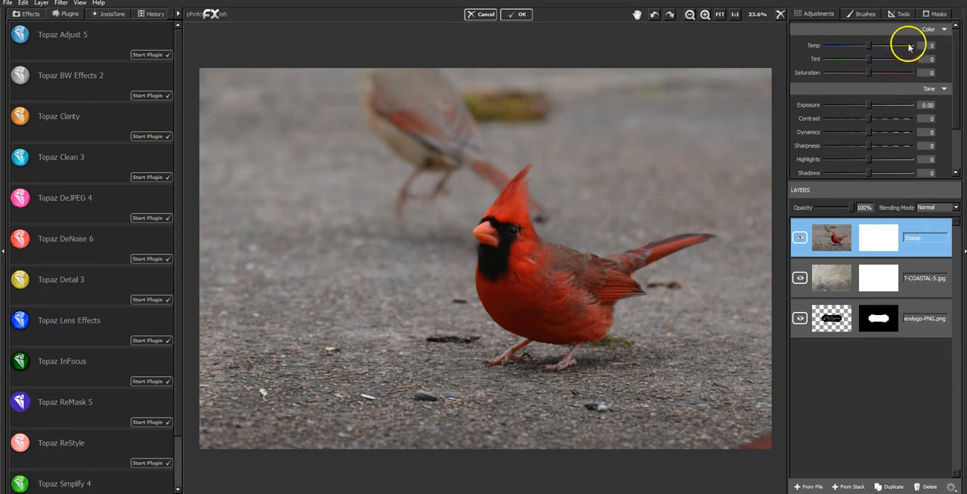
- Set up the Stamp layer's mask brush with Brush Size 0.04 and Edge Aware 1.00
click(941, 14)
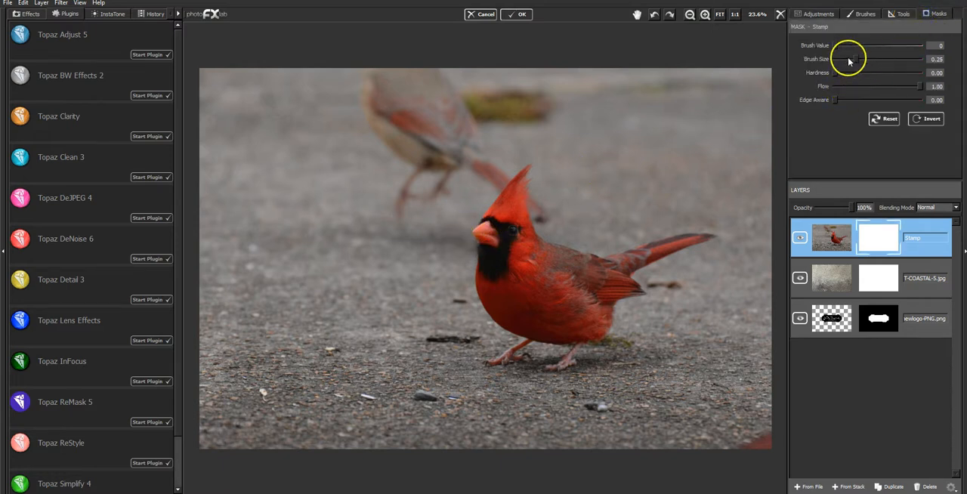
drag(853, 61, 846, 63)
click(554, 166)
click(859, 99)
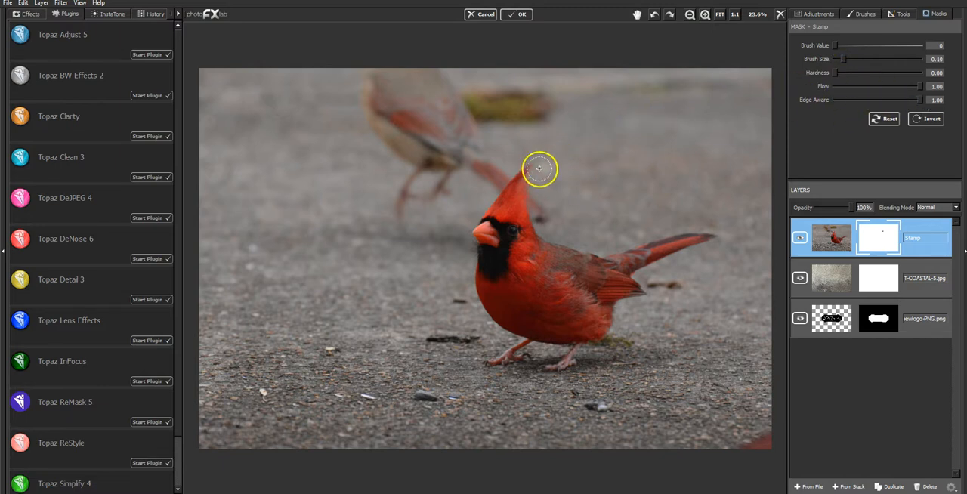
drag(843, 59, 839, 59)
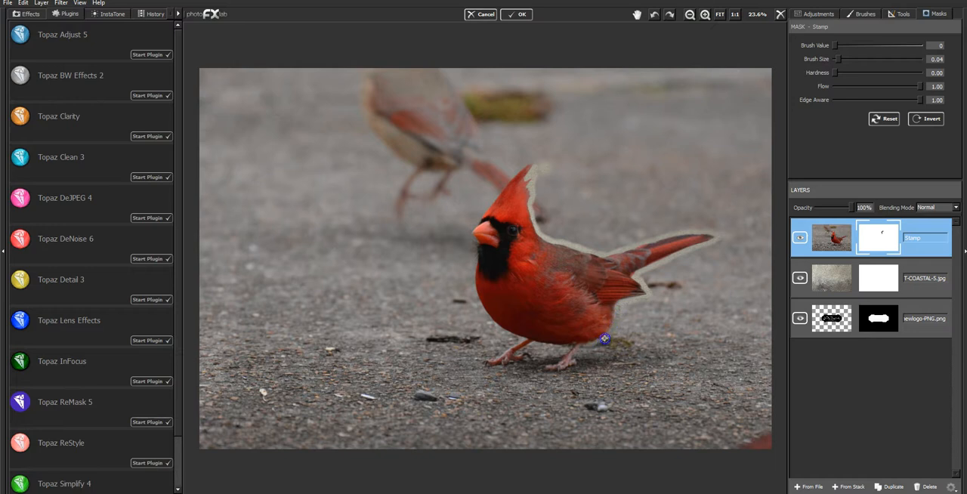
- Mask out a thin band of background along the cardinal's outline, including the belly, legs, chest, beak and crest
drag(585, 348, 566, 348)
mouse_move(584, 352)
mouse_down()
mouse_move(575, 321)
mouse_move(493, 318)
mouse_move(469, 239)
mouse_up()
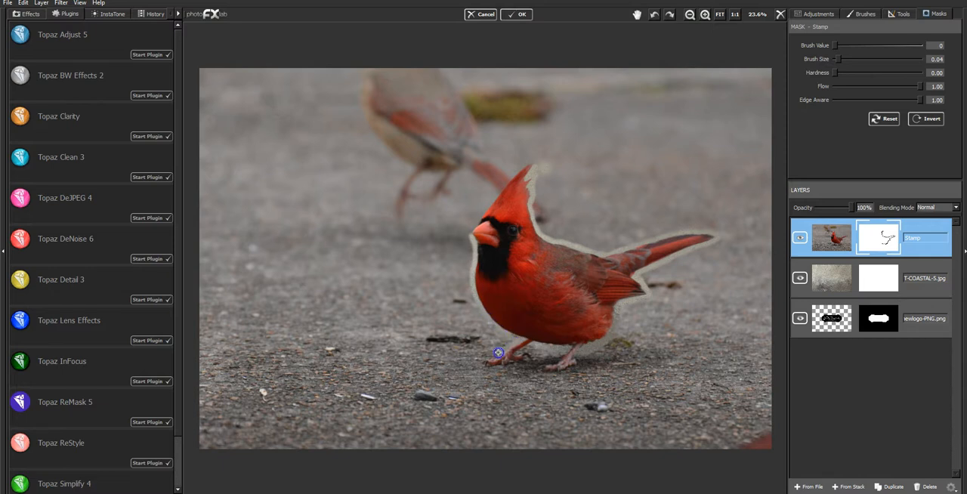
click(522, 350)
click(591, 352)
drag(600, 349, 600, 341)
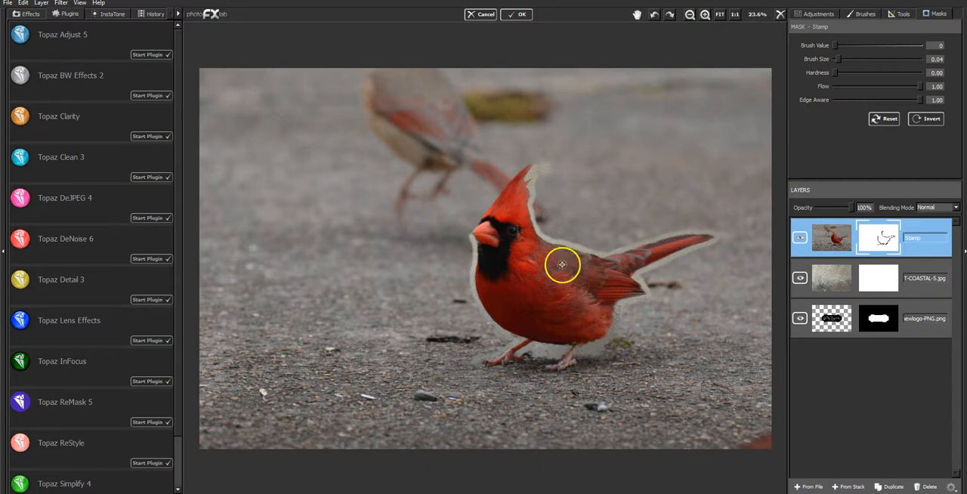
drag(469, 232, 466, 233)
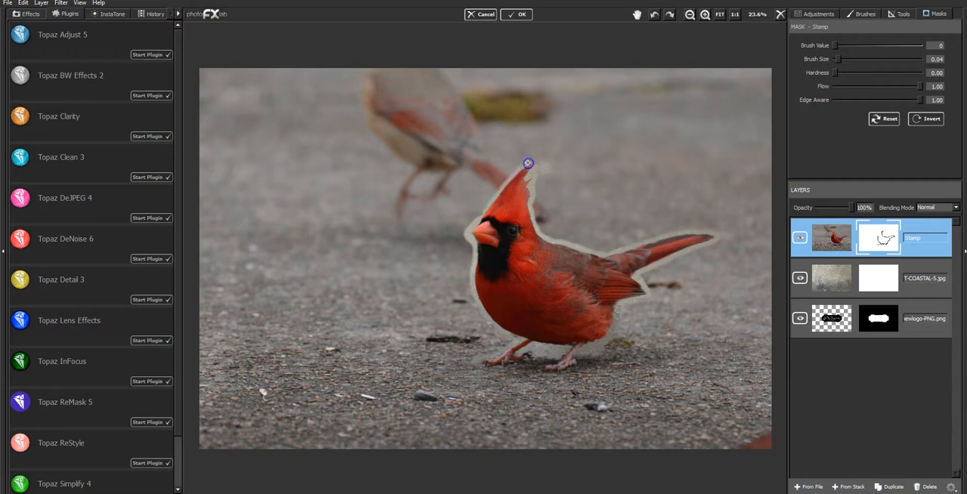
drag(537, 161, 537, 160)
- Mask out a wider area of background around the cardinal with Brush Size 0.11 and Edge Aware 0.00
drag(839, 59, 844, 59)
mouse_move(533, 175)
mouse_down()
mouse_move(546, 164)
mouse_move(541, 221)
mouse_move(586, 242)
mouse_move(611, 246)
mouse_move(705, 218)
mouse_move(610, 224)
mouse_move(556, 182)
mouse_move(565, 173)
mouse_move(596, 198)
mouse_move(654, 214)
mouse_move(587, 159)
mouse_move(720, 223)
mouse_move(714, 252)
mouse_move(674, 267)
mouse_up()
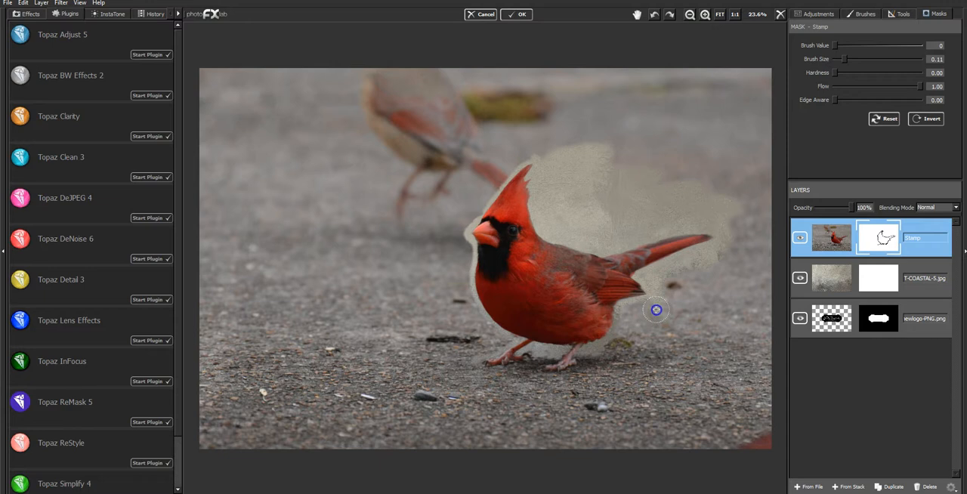
mouse_move(620, 323)
mouse_down()
mouse_move(615, 341)
mouse_move(582, 355)
mouse_move(624, 343)
mouse_move(672, 308)
mouse_up()
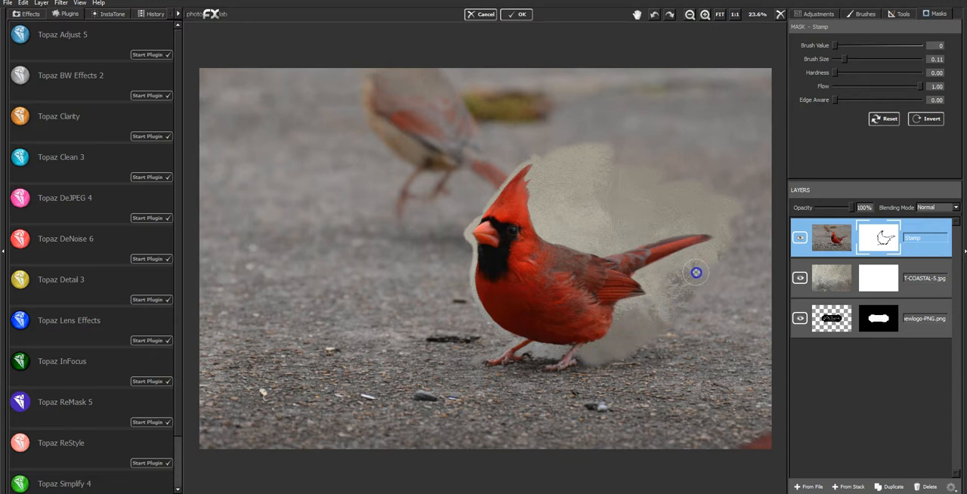
mouse_move(458, 167)
mouse_down()
mouse_move(534, 140)
mouse_move(537, 149)
mouse_move(575, 143)
mouse_up()
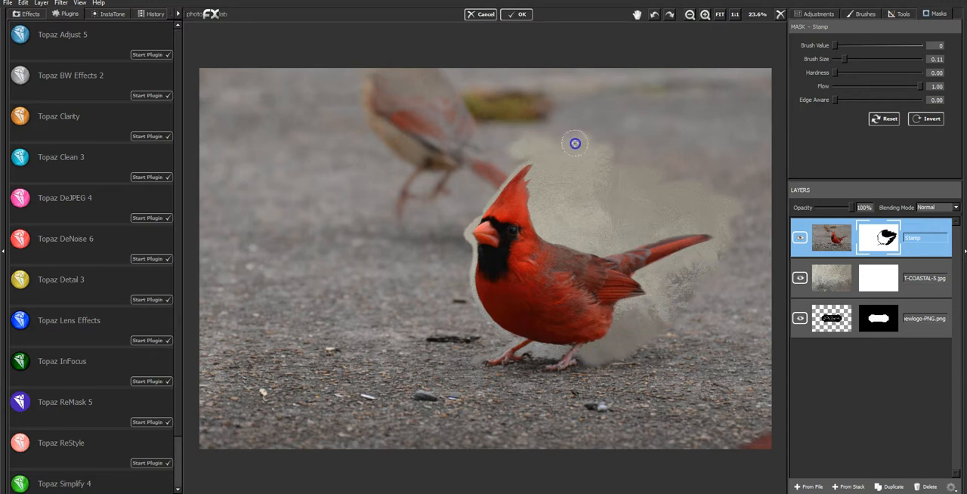
mouse_move(513, 161)
mouse_down()
mouse_move(459, 230)
mouse_move(466, 301)
mouse_move(495, 342)
mouse_move(475, 347)
mouse_move(486, 340)
mouse_move(458, 333)
mouse_move(451, 341)
mouse_move(419, 313)
mouse_move(424, 305)
mouse_move(451, 343)
mouse_up()
mouse_move(453, 382)
mouse_down()
mouse_move(594, 398)
mouse_move(525, 395)
mouse_move(562, 383)
mouse_move(447, 392)
mouse_move(630, 377)
mouse_move(574, 388)
mouse_move(629, 376)
mouse_move(636, 364)
mouse_move(608, 363)
mouse_up()
mouse_move(506, 387)
mouse_down()
mouse_move(490, 391)
mouse_move(470, 357)
mouse_move(425, 395)
mouse_move(576, 399)
mouse_move(594, 389)
mouse_up()
- Mask out the rest of the photo's background with Brush Size 0.30, and clear remaining traces with Brush Size 0.54
drag(844, 59, 860, 59)
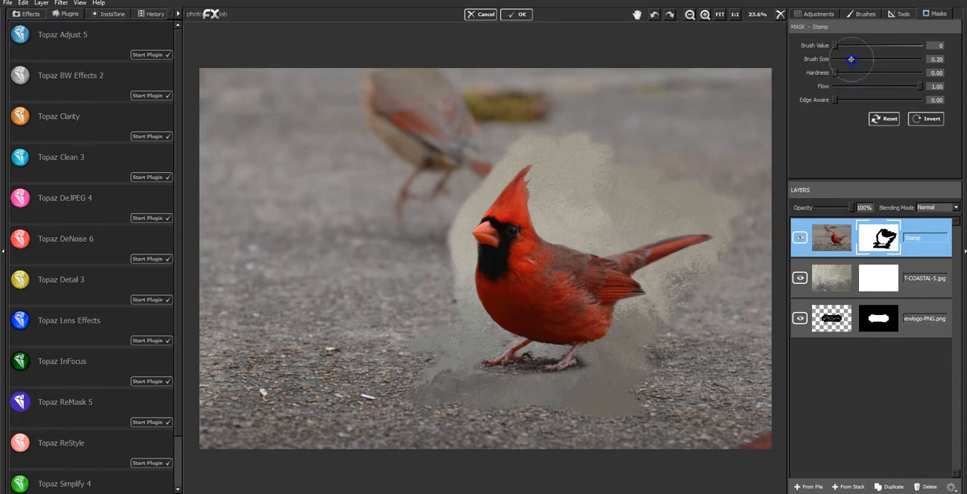
mouse_move(624, 131)
mouse_down()
mouse_move(551, 114)
mouse_move(527, 122)
mouse_move(588, 141)
mouse_move(622, 179)
mouse_move(616, 201)
mouse_move(749, 152)
mouse_move(684, 144)
mouse_move(610, 112)
mouse_move(643, 85)
mouse_move(771, 74)
mouse_move(720, 137)
mouse_move(640, 92)
mouse_move(400, 91)
mouse_move(428, 122)
mouse_move(489, 134)
mouse_move(461, 157)
mouse_move(486, 147)
mouse_move(425, 223)
mouse_move(420, 249)
mouse_move(433, 262)
mouse_move(435, 307)
mouse_move(402, 237)
mouse_move(432, 113)
mouse_move(415, 94)
mouse_move(277, 102)
mouse_move(217, 72)
mouse_move(238, 81)
mouse_move(212, 157)
mouse_move(228, 180)
mouse_move(286, 178)
mouse_move(374, 157)
mouse_move(359, 181)
mouse_move(367, 232)
mouse_move(348, 324)
mouse_move(260, 217)
mouse_move(243, 169)
mouse_move(206, 236)
mouse_move(285, 294)
mouse_move(391, 340)
mouse_move(268, 285)
mouse_move(215, 279)
mouse_move(216, 354)
mouse_move(240, 402)
mouse_move(336, 370)
mouse_move(385, 371)
mouse_move(364, 414)
mouse_move(413, 371)
mouse_move(392, 427)
mouse_move(381, 423)
mouse_move(386, 434)
mouse_move(618, 422)
mouse_move(457, 431)
mouse_move(766, 446)
mouse_move(737, 413)
mouse_move(638, 372)
mouse_move(727, 280)
mouse_move(770, 188)
mouse_move(746, 268)
mouse_move(749, 389)
mouse_move(753, 310)
mouse_move(724, 429)
mouse_move(676, 438)
mouse_up()
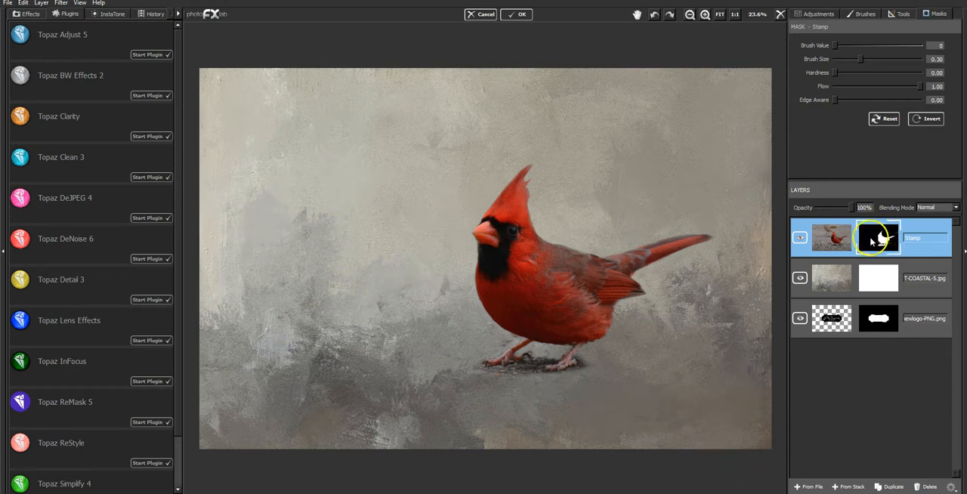
drag(860, 59, 881, 59)
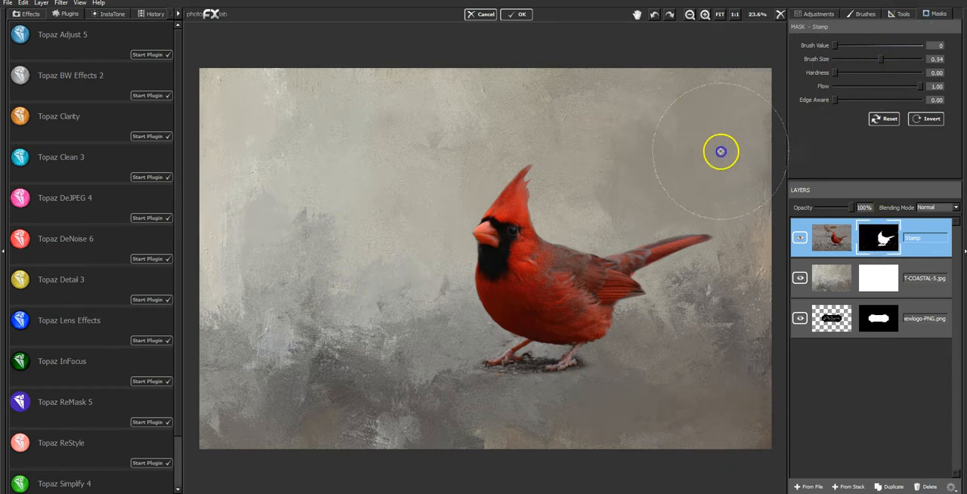
mouse_move(692, 369)
mouse_down()
mouse_move(685, 380)
mouse_move(698, 389)
mouse_up()
mouse_move(702, 391)
mouse_down()
mouse_move(658, 427)
mouse_move(662, 401)
mouse_up()
mouse_move(603, 389)
mouse_down()
mouse_move(370, 352)
mouse_move(454, 102)
mouse_move(442, 110)
mouse_move(427, 100)
mouse_move(229, 95)
mouse_up()
click(315, 345)
click(311, 420)
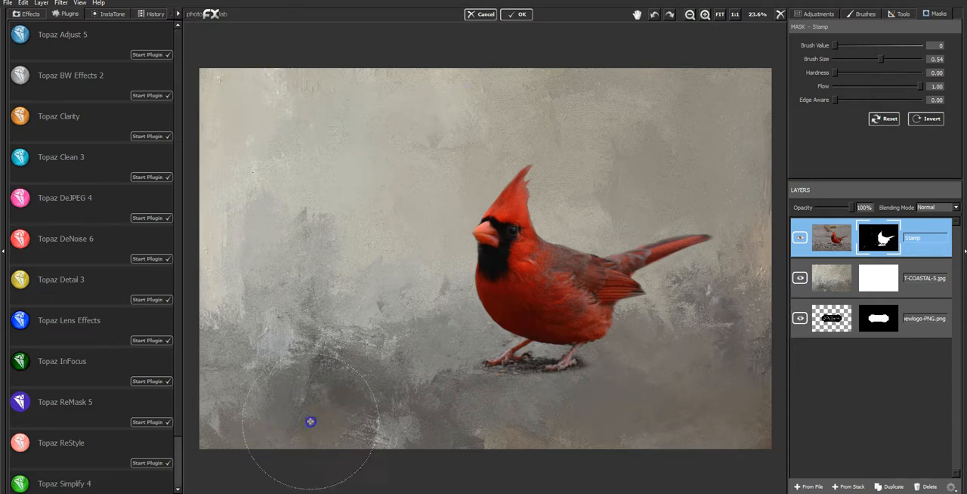
click(337, 277)
mouse_move(337, 276)
mouse_down()
mouse_move(428, 351)
mouse_move(431, 370)
mouse_move(372, 374)
mouse_move(362, 383)
mouse_move(416, 399)
mouse_move(330, 437)
mouse_up()
drag(380, 301, 416, 324)
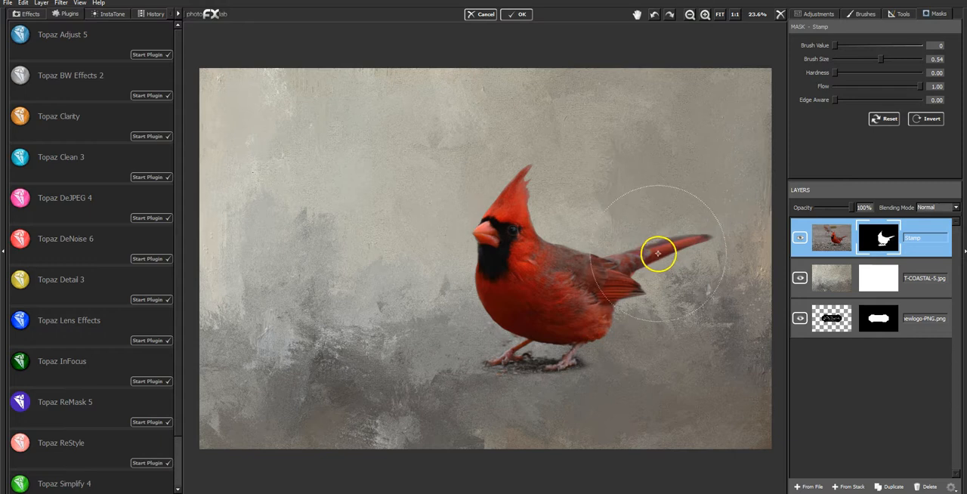
- Soften the cardinal's edges at the crest, back, tail and chest on the mask with Brush Size 0.07 and Flow 0.14
drag(880, 59, 844, 62)
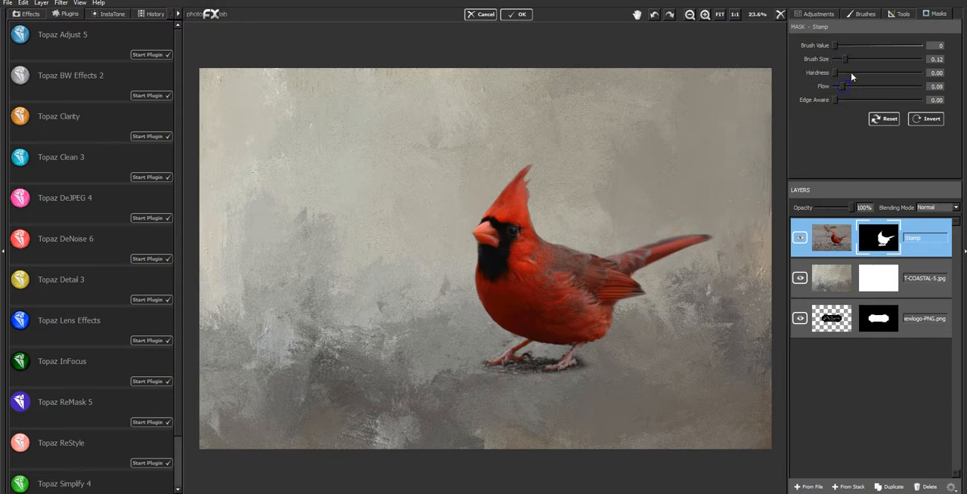
drag(846, 59, 840, 59)
drag(528, 176, 531, 171)
drag(530, 172, 526, 178)
drag(550, 238, 598, 250)
drag(618, 251, 642, 242)
mouse_move(666, 233)
mouse_down()
mouse_move(738, 228)
mouse_move(635, 274)
mouse_move(646, 273)
mouse_move(650, 293)
mouse_move(619, 308)
mouse_up()
drag(478, 287, 477, 262)
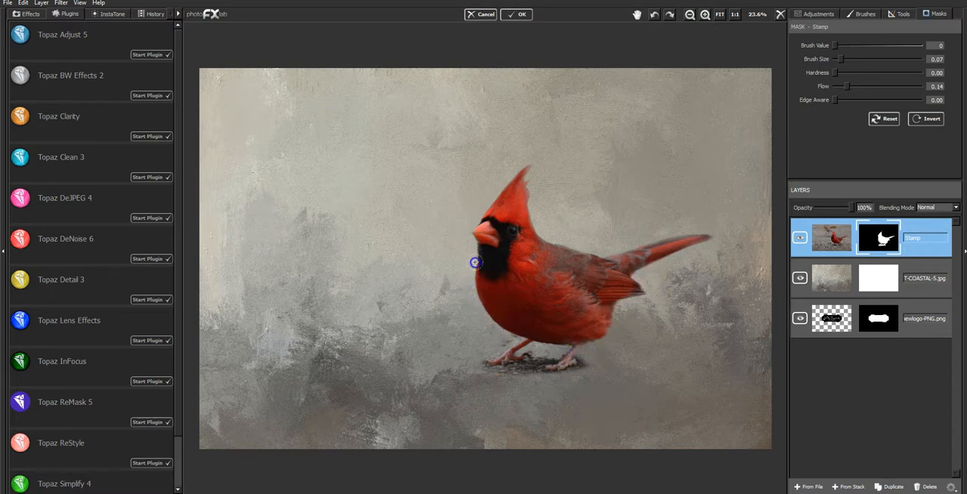
drag(483, 331, 493, 329)
- Fade the crest, back and tail edges with Brush Size 0.05, and the ground around the front foot with Brush Size 0.22
drag(841, 59, 838, 58)
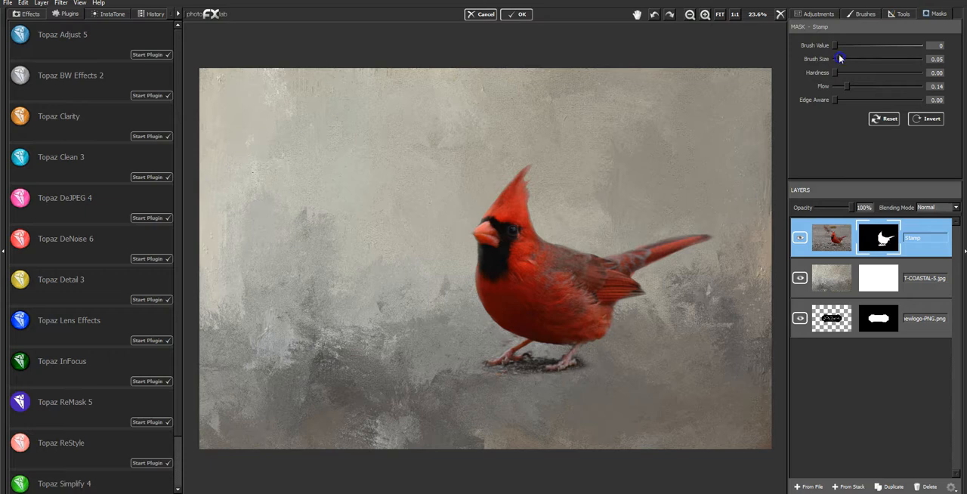
click(519, 166)
click(523, 160)
drag(518, 168, 511, 173)
click(534, 176)
mouse_move(571, 242)
mouse_down()
mouse_move(707, 234)
mouse_move(651, 270)
mouse_up()
drag(836, 59, 853, 59)
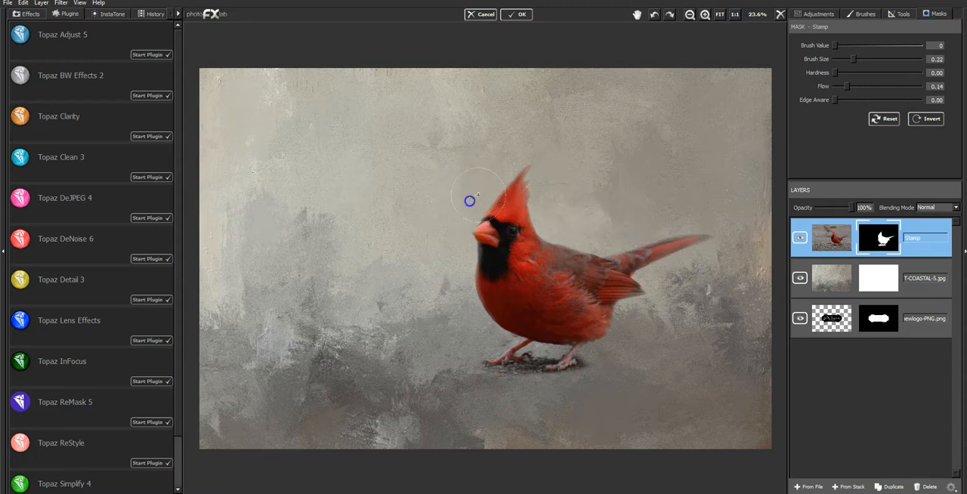
mouse_move(461, 353)
mouse_down()
mouse_move(500, 370)
mouse_move(478, 383)
mouse_move(590, 369)
mouse_move(482, 369)
mouse_move(512, 350)
mouse_up()
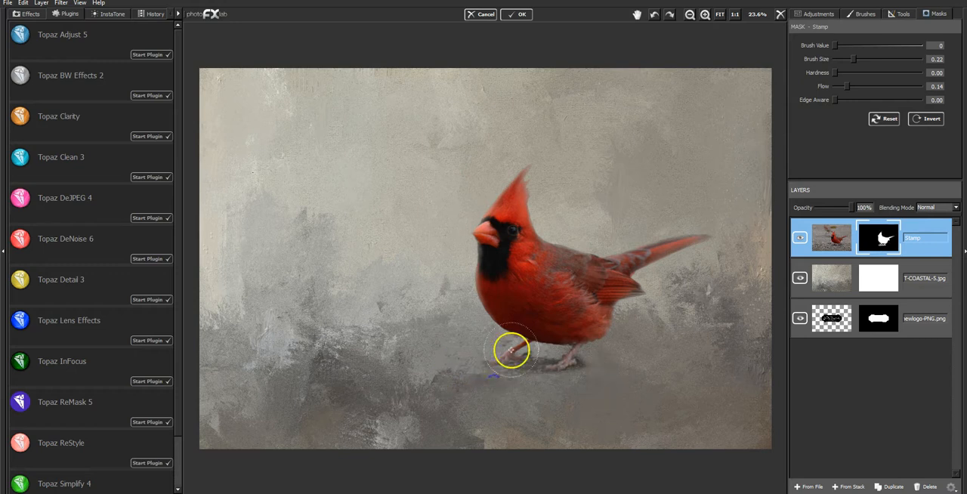
- Bring back a faint haze of the original ground and background around the cardinal with Brush Value 255 and Brush Size 0.63
drag(910, 48, 923, 49)
drag(853, 58, 888, 59)
mouse_move(549, 151)
mouse_down()
mouse_move(495, 239)
mouse_move(548, 247)
mouse_move(576, 269)
mouse_move(524, 250)
mouse_move(477, 296)
mouse_move(501, 337)
mouse_move(423, 348)
mouse_move(689, 341)
mouse_up()
drag(500, 361, 373, 355)
drag(287, 349, 277, 356)
mouse_move(501, 320)
mouse_down()
mouse_move(472, 315)
mouse_move(471, 227)
mouse_move(501, 232)
mouse_move(511, 278)
mouse_up()
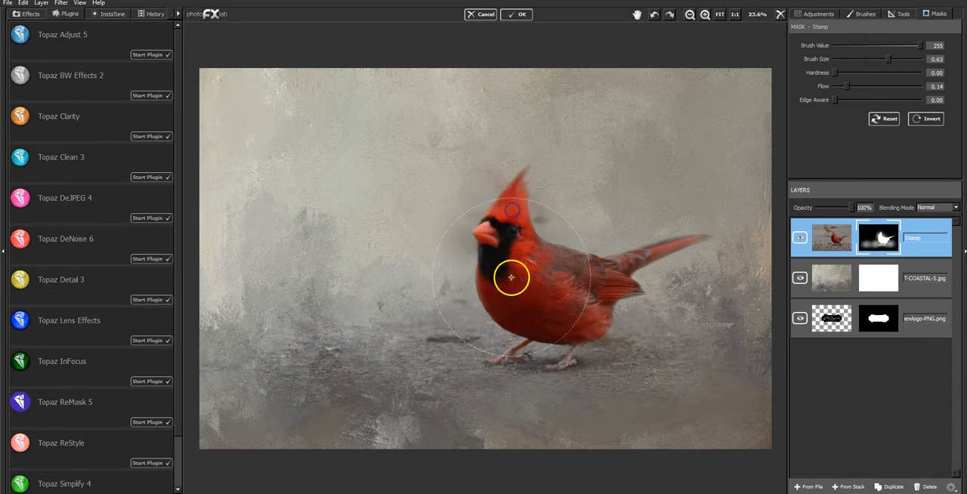
- Fade the restored background around the crest and parts of the ground with Brush Value 0 and Brush Size 0.27
drag(863, 48, 823, 45)
click(858, 59)
mouse_move(505, 168)
mouse_down()
mouse_move(480, 185)
mouse_move(502, 166)
mouse_move(494, 176)
mouse_move(551, 189)
mouse_move(546, 211)
mouse_up()
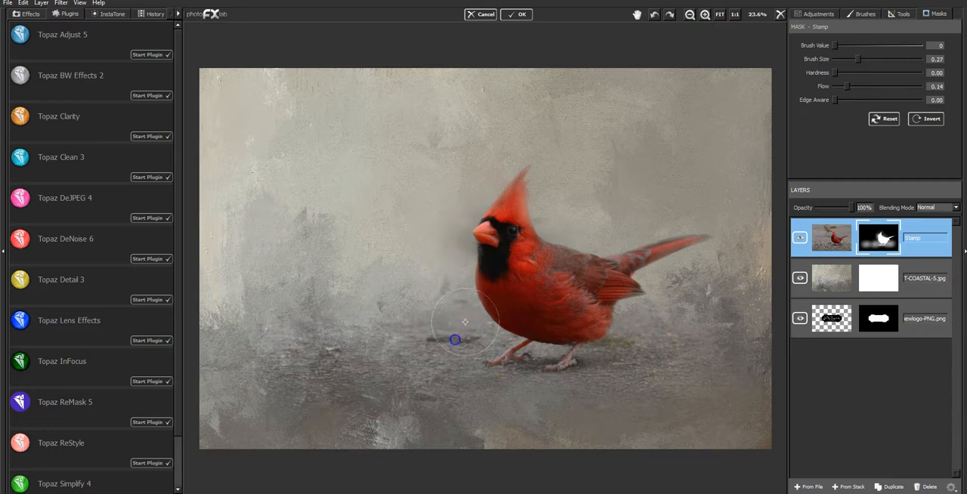
click(283, 375)
click(373, 361)
click(425, 386)
click(400, 393)
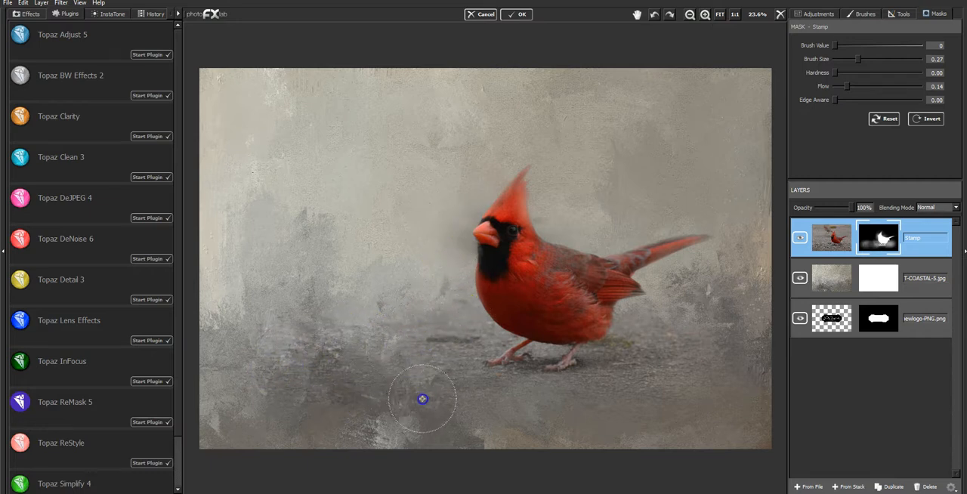
click(653, 361)
- Restore more of the original ground around the cardinal's feet with Brush Value 255
click(872, 46)
click(919, 46)
click(427, 361)
click(637, 361)
mouse_move(637, 361)
mouse_down()
mouse_move(540, 365)
mouse_move(585, 373)
mouse_move(536, 381)
mouse_move(601, 386)
mouse_move(512, 347)
mouse_move(482, 347)
mouse_move(527, 364)
mouse_up()
- Blend the lower edge of the restored ground into the texture with Brush Value 0 and Brush Size 0.15
drag(851, 47, 832, 56)
mouse_move(622, 347)
mouse_down()
mouse_move(590, 349)
mouse_move(650, 347)
mouse_move(613, 372)
mouse_move(657, 381)
mouse_move(641, 389)
mouse_move(666, 389)
mouse_move(631, 380)
mouse_move(533, 407)
mouse_up()
mouse_move(451, 392)
mouse_down()
mouse_move(436, 389)
mouse_move(463, 338)
mouse_move(491, 337)
mouse_move(400, 401)
mouse_move(566, 400)
mouse_up()
drag(634, 405, 623, 393)
- Restore fine detail on the cardinal's throat, wing and crest with Brush Value 255 and Brush Size 0.03
drag(835, 46, 898, 47)
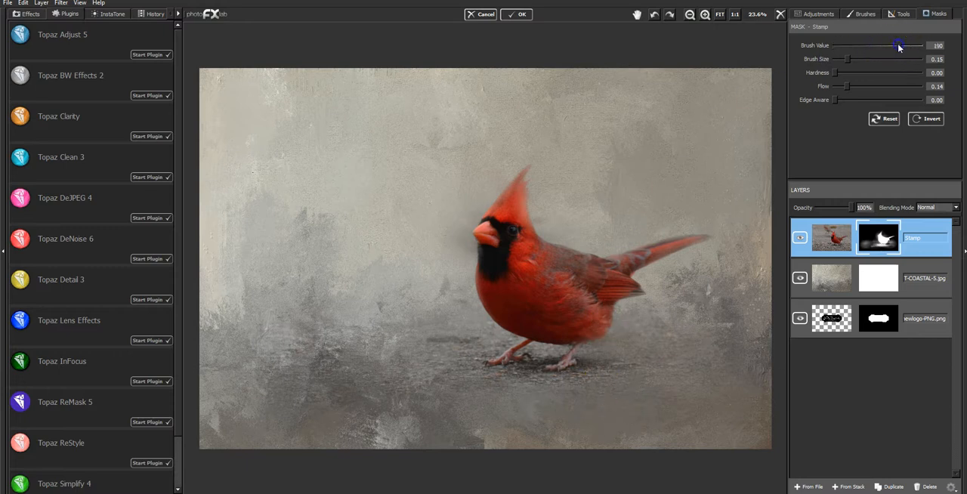
drag(844, 59, 836, 59)
click(481, 279)
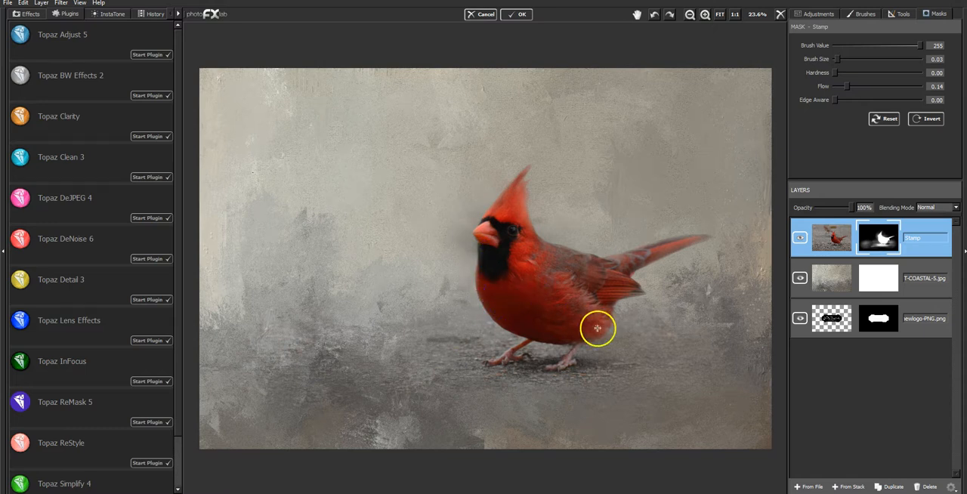
click(621, 279)
click(594, 288)
click(498, 205)
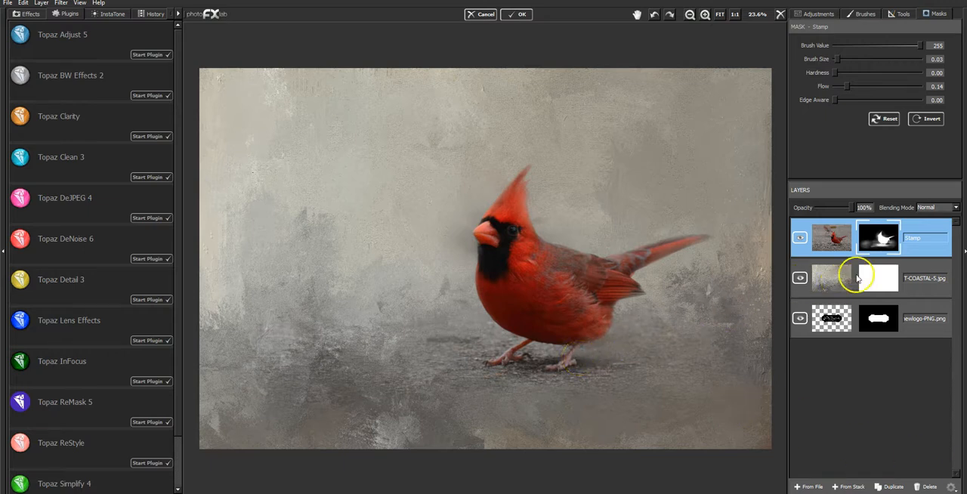
- Duplicate the coastal texture layer, move the copy above the cardinal layer, set it to Soft Light, and compare with it hidden
click(918, 276)
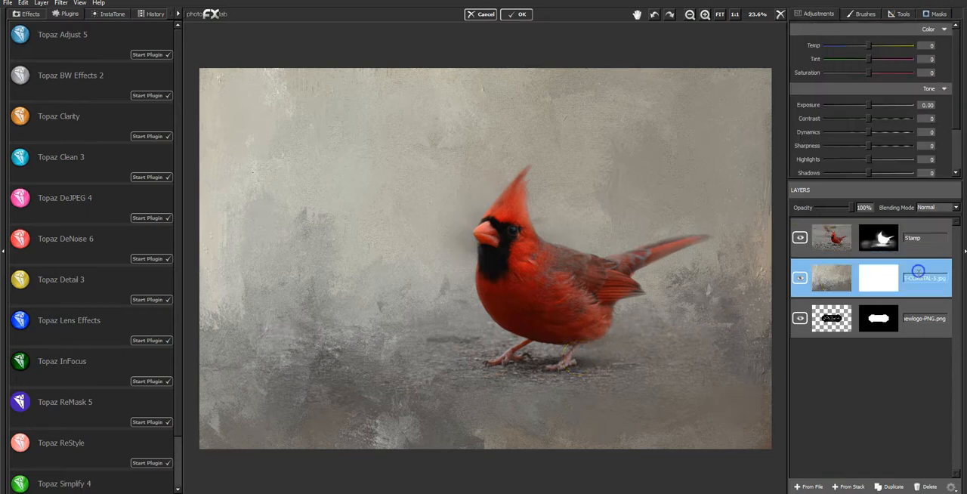
click(893, 487)
drag(894, 282, 909, 232)
click(930, 208)
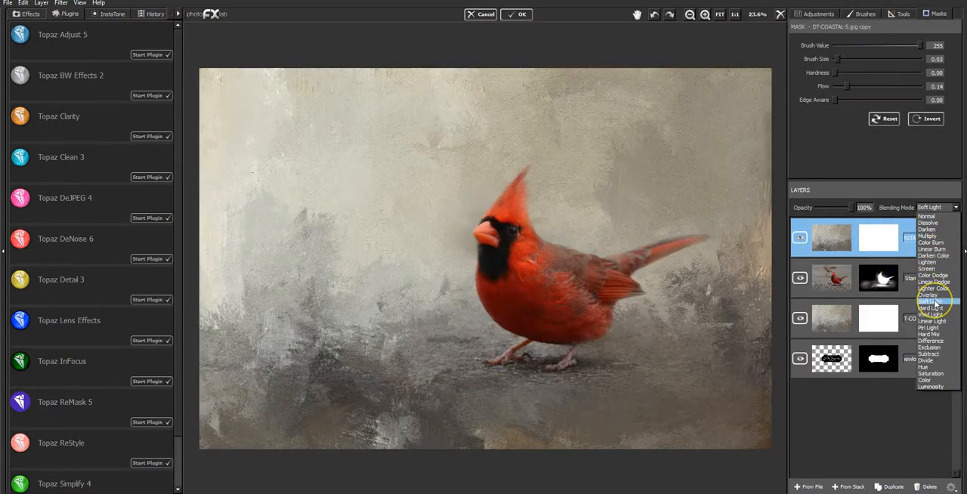
click(935, 301)
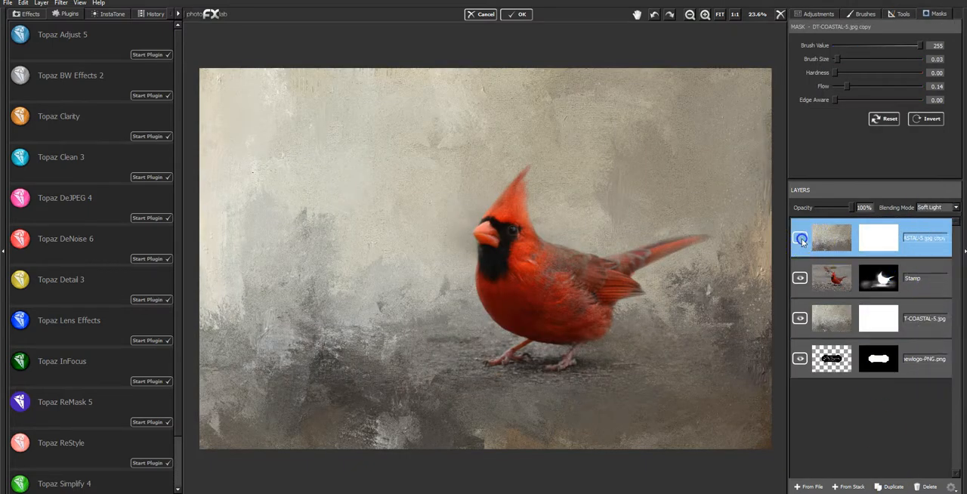
click(800, 239)
click(800, 239)
click(800, 238)
click(801, 239)
- Raise the masked cardinal layer's Exposure to 0.33
click(916, 272)
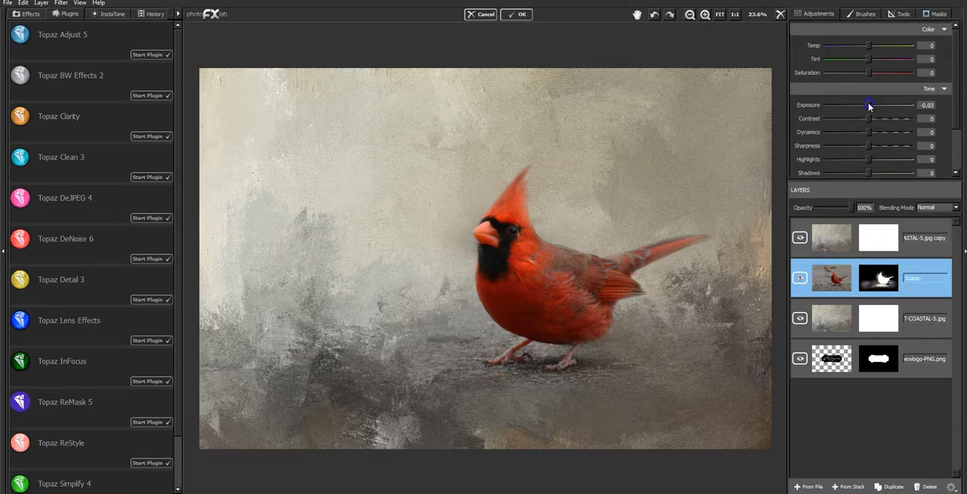
drag(868, 102, 871, 103)
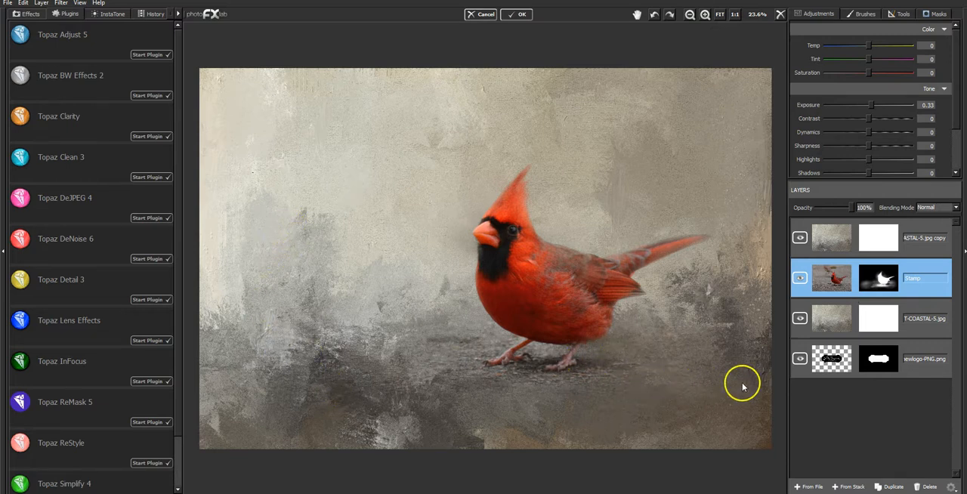
- Create a merged layer from the whole stack and duplicate it
click(844, 487)
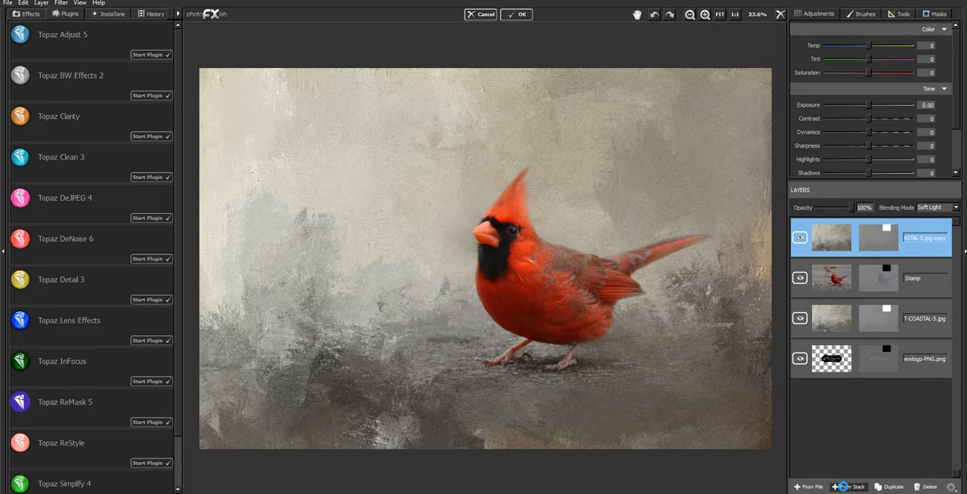
click(843, 486)
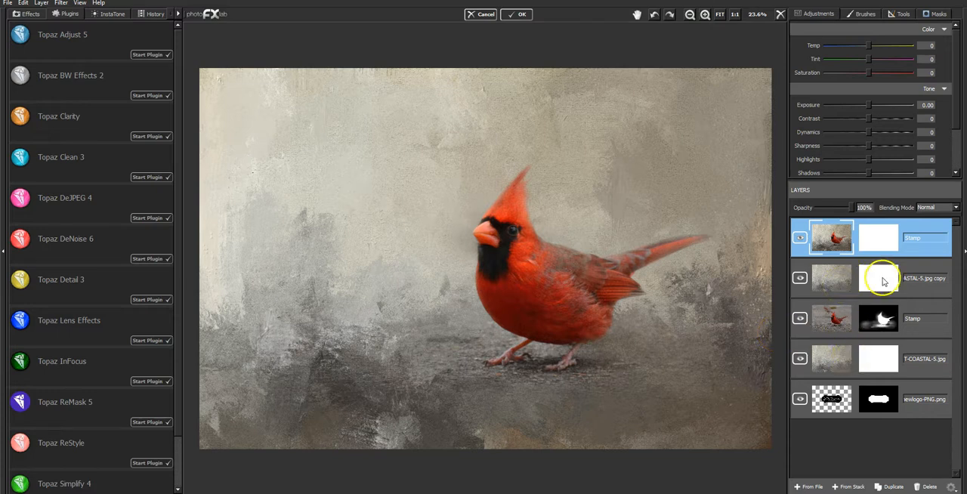
click(891, 487)
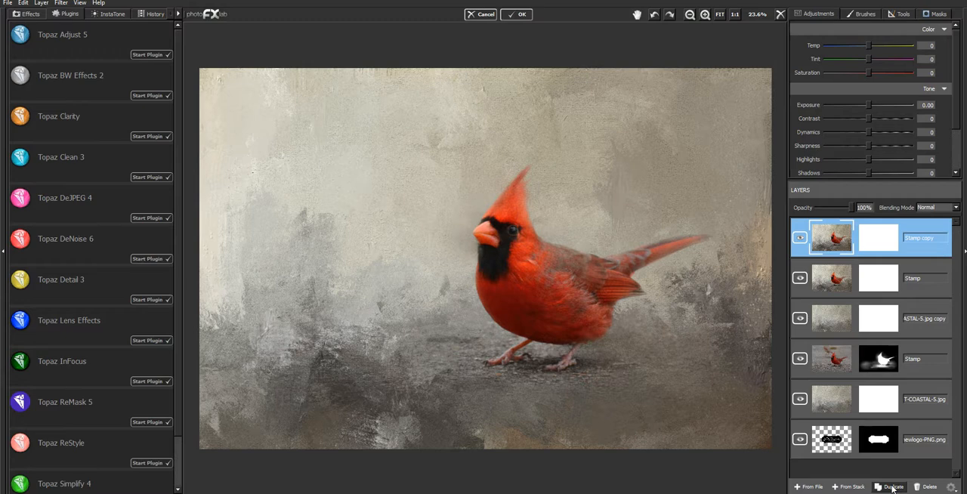
- Examine the cardinal's beak, eye and feather detail up close at up to 200%, and return to the full image
click(705, 15)
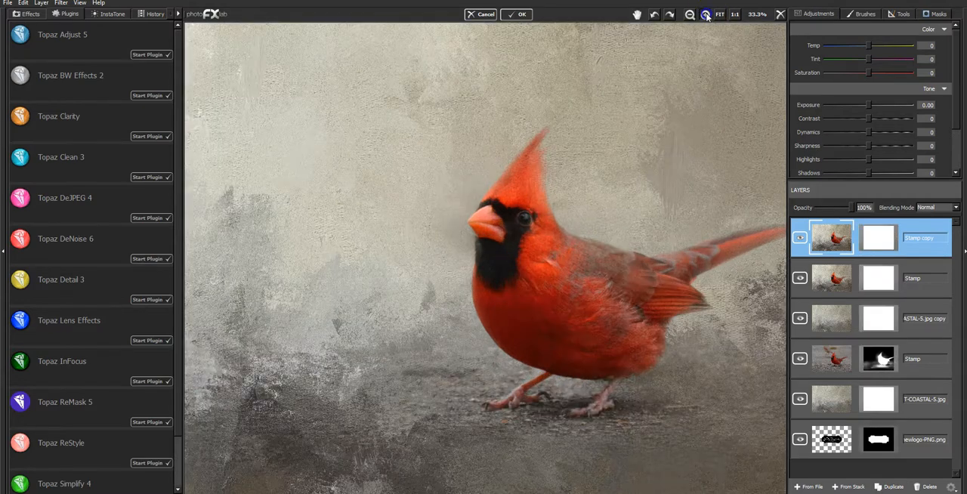
click(705, 15)
click(705, 15)
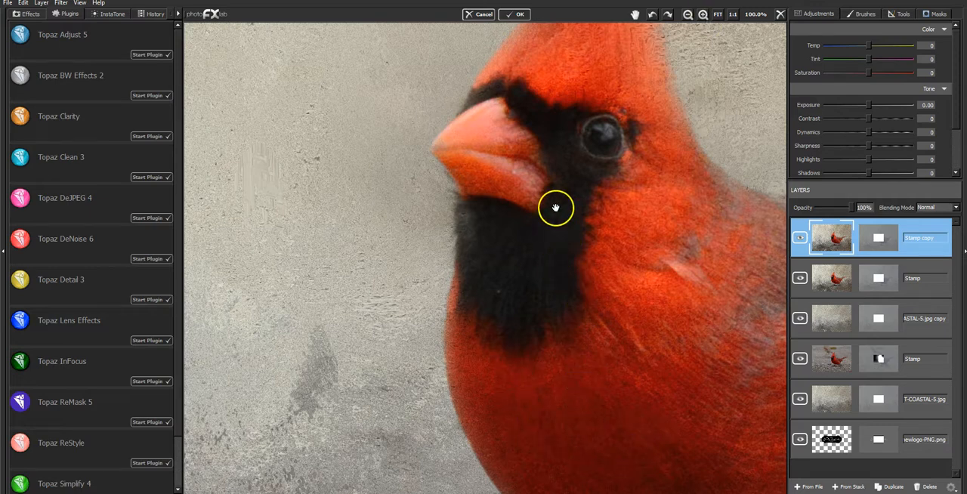
drag(510, 231, 473, 235)
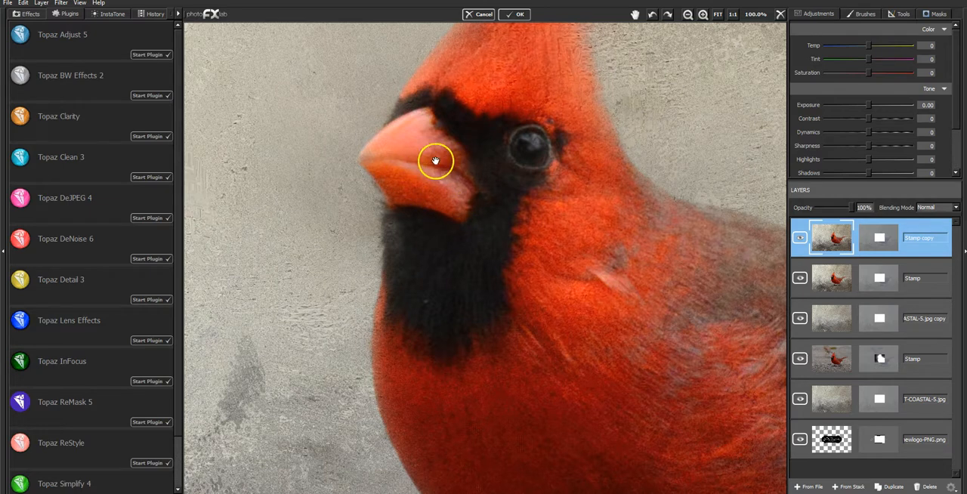
click(703, 15)
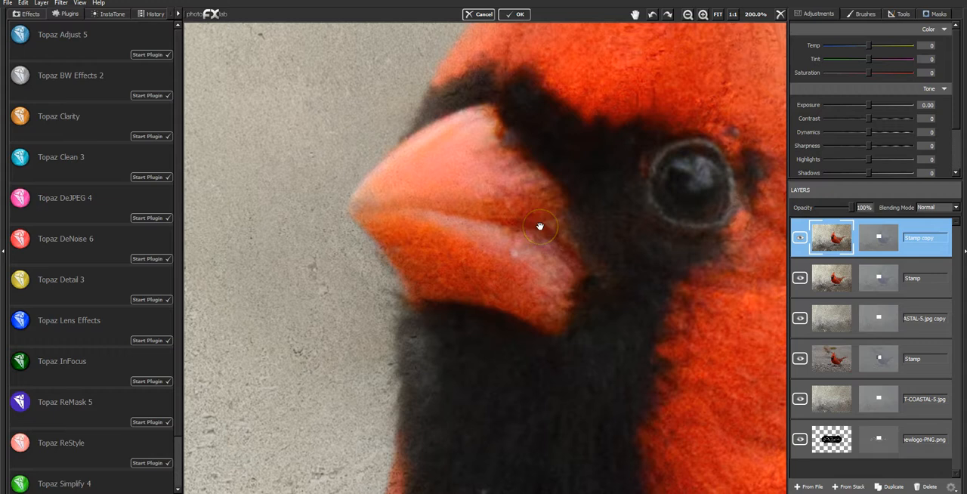
click(719, 14)
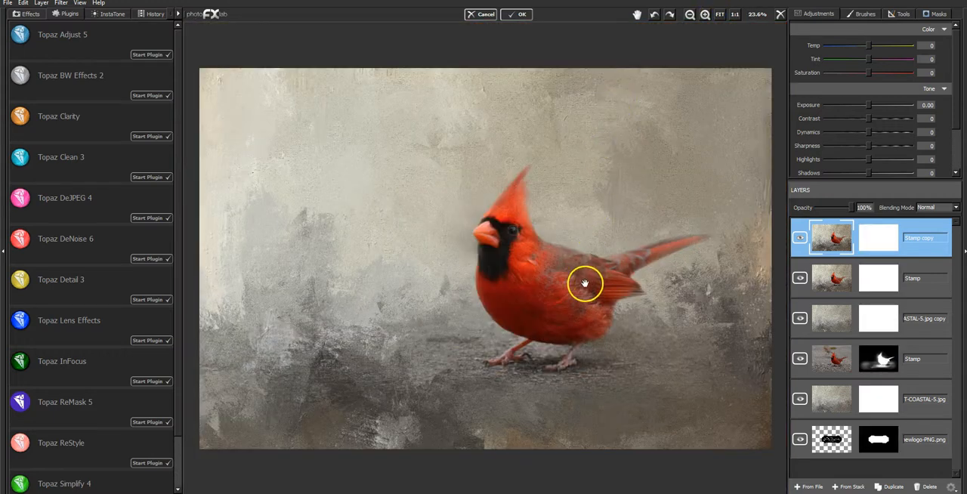
- Open the merged layer's copy in Topaz Impression and apply the jai-OIL GLAZE LIGHT preset
click(62, 3)
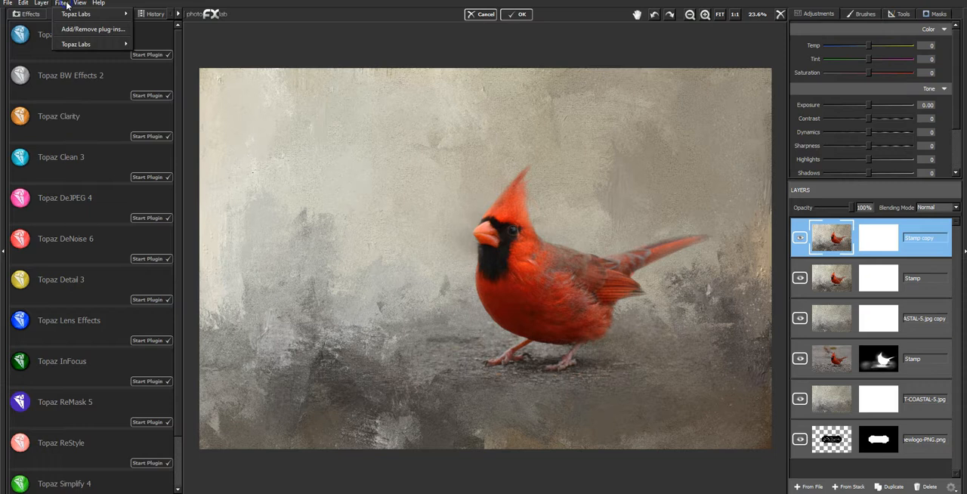
mouse_move(83, 44)
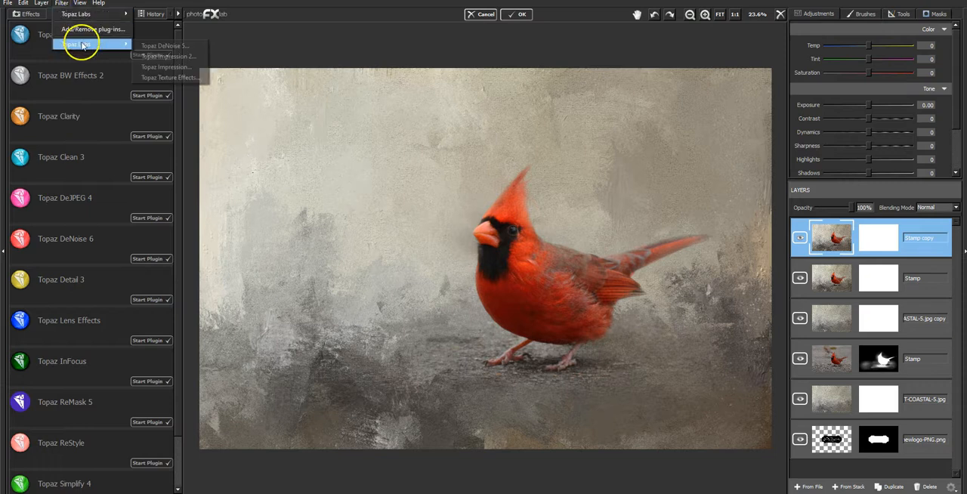
click(165, 69)
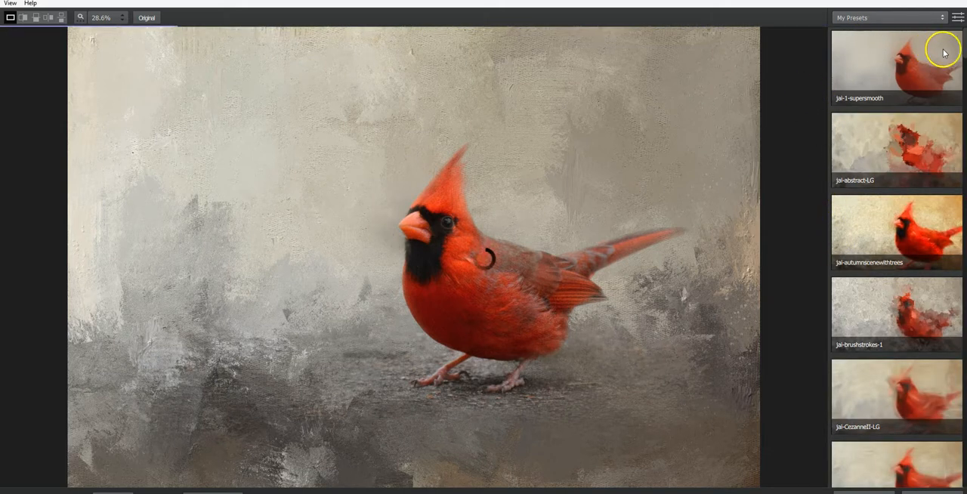
scroll(896, 256, down, 10)
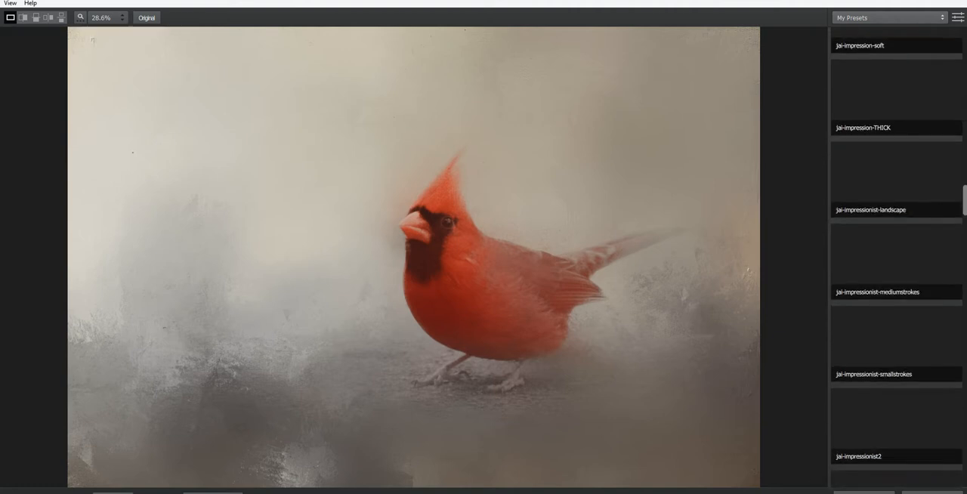
scroll(935, 273, down, 3)
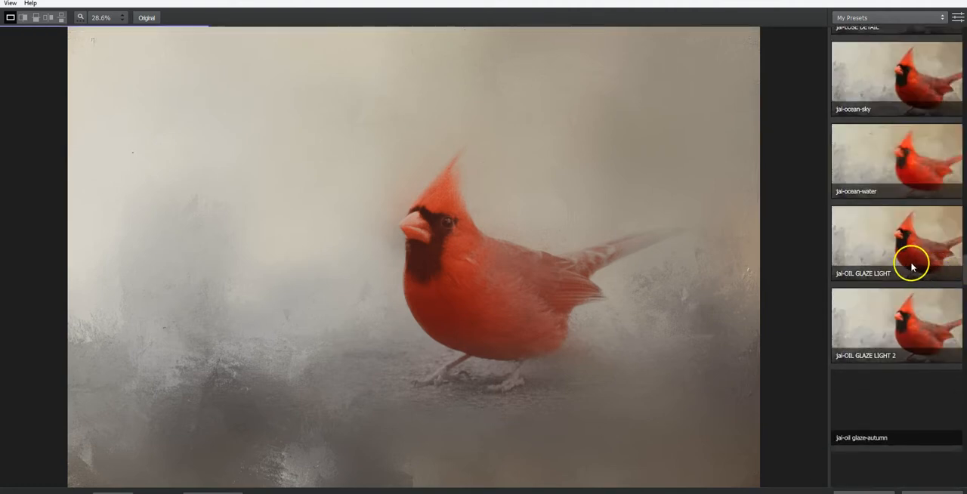
click(862, 238)
drag(537, 252, 519, 242)
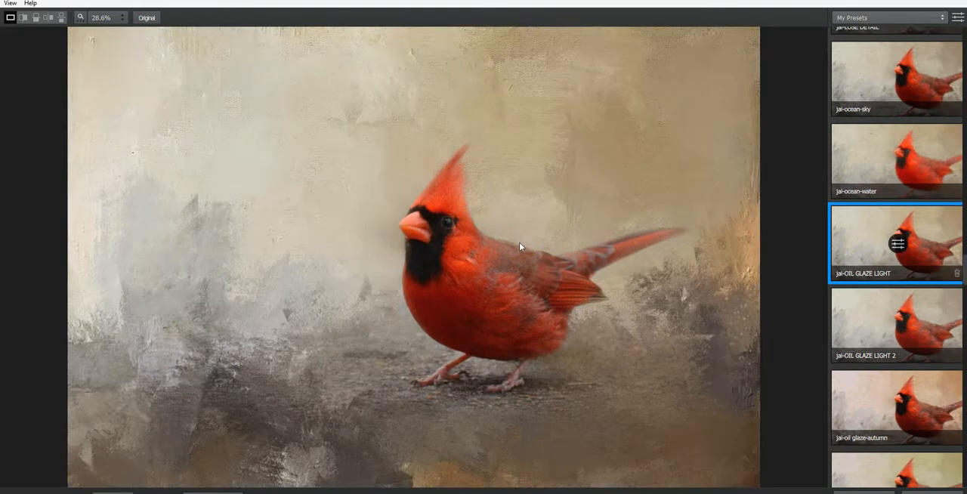
drag(518, 242, 519, 242)
drag(599, 248, 598, 247)
- Open the preset's settings, review its stroke, color and lighting values, and compare the painted result with the original
click(899, 246)
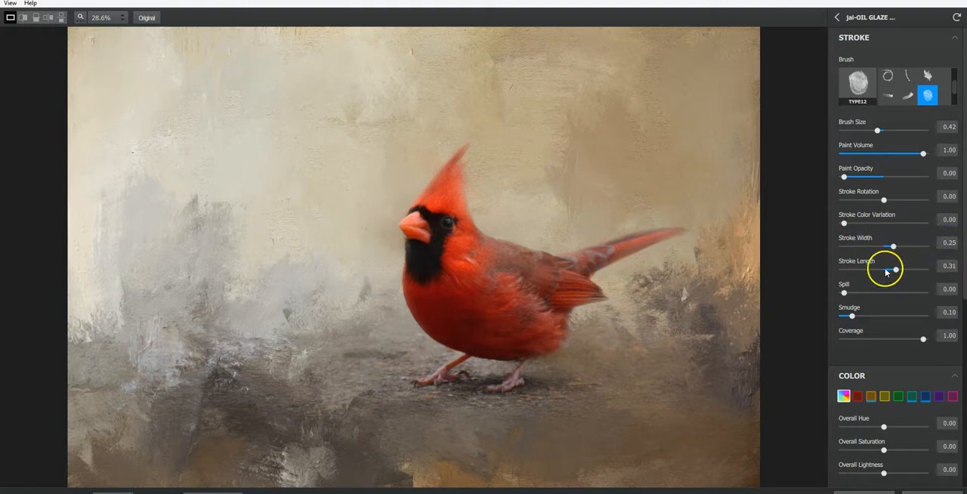
click(943, 267)
drag(964, 224, 963, 330)
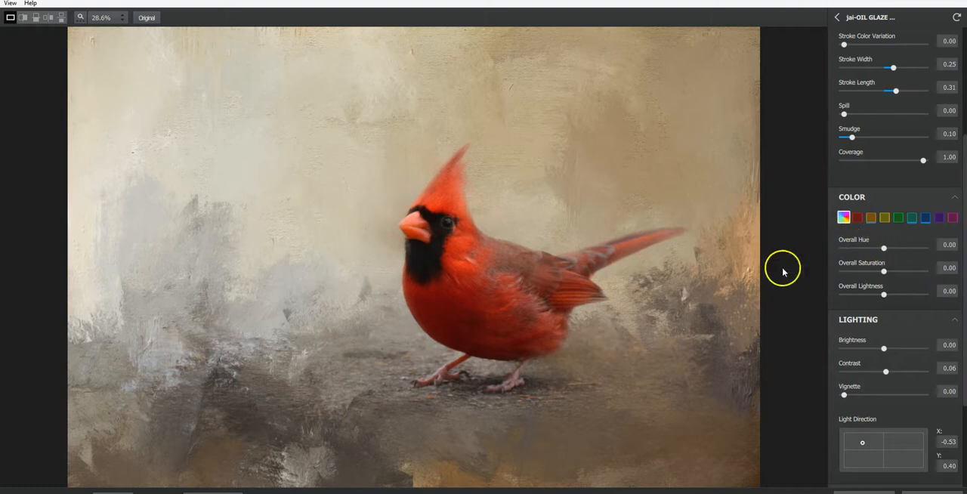
click(701, 185)
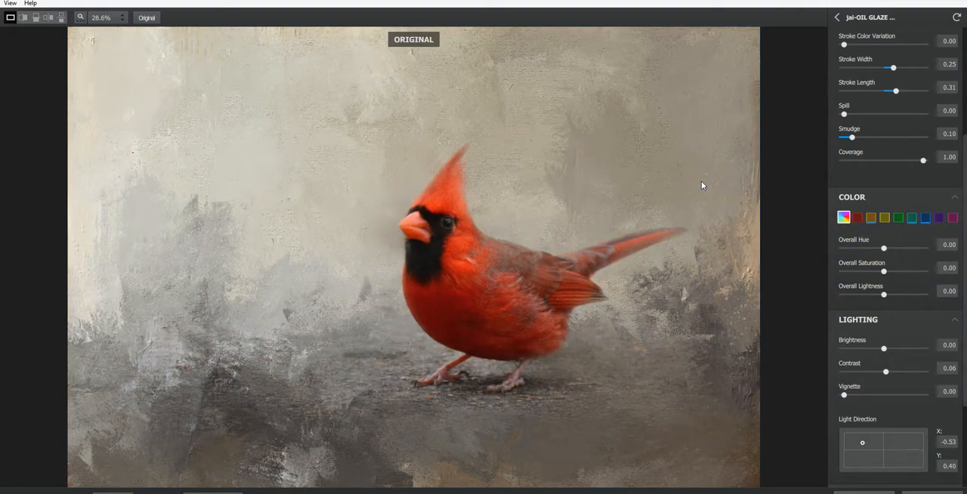
click(701, 182)
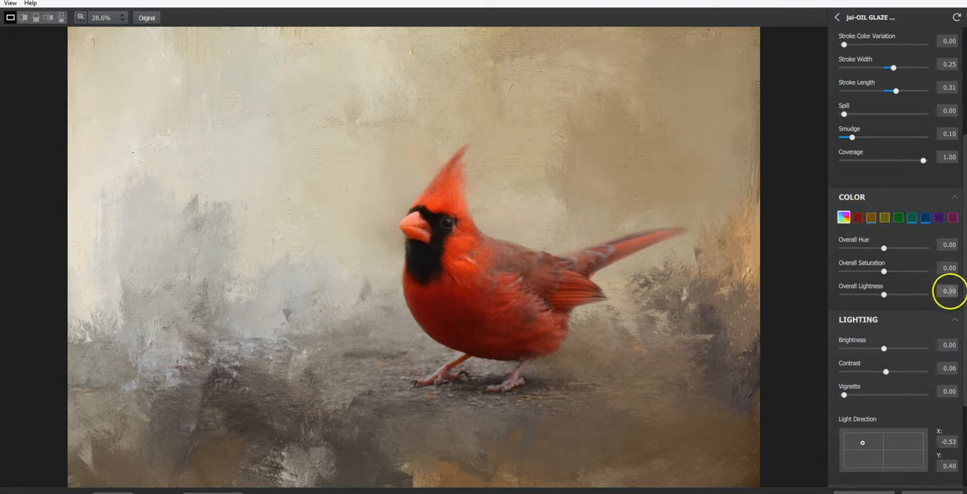
- Check the preset's red and orange color adjustments and set the Orange Saturation to 0.00
click(857, 219)
click(858, 218)
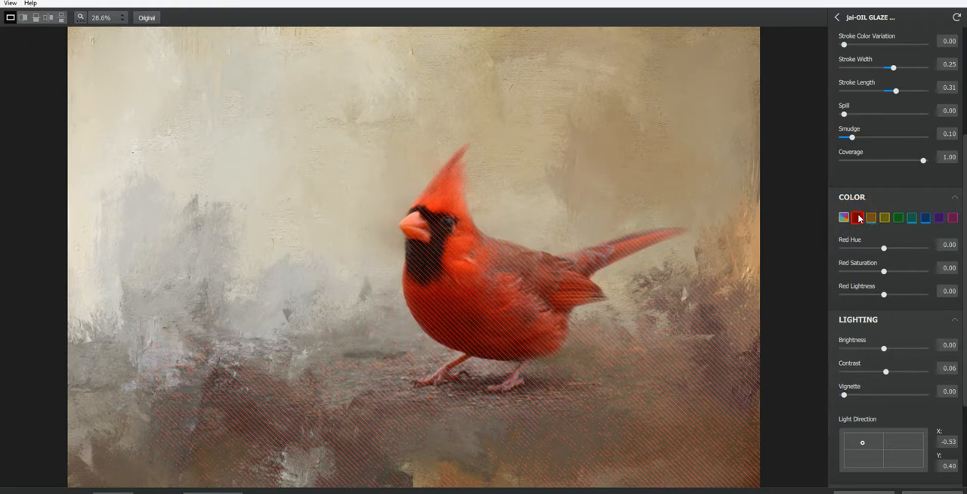
click(871, 218)
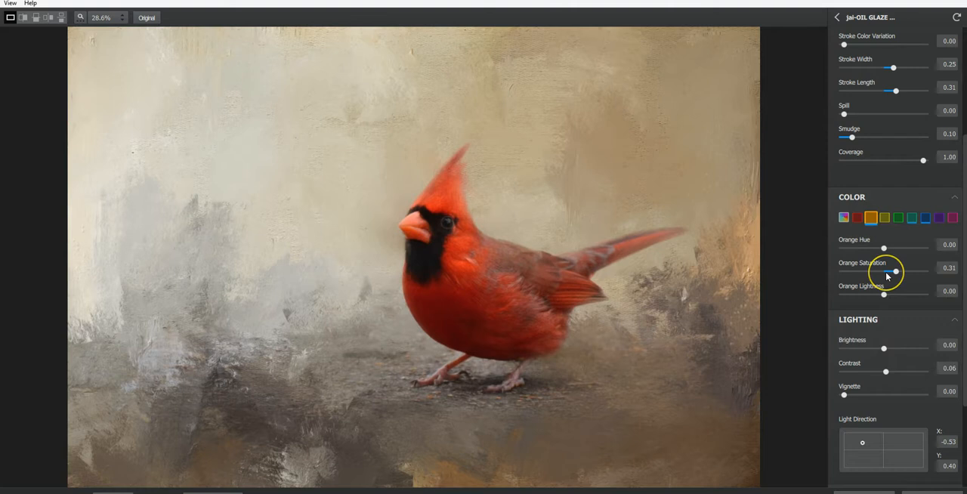
click(885, 272)
drag(883, 273, 883, 273)
double_click(883, 271)
click(663, 229)
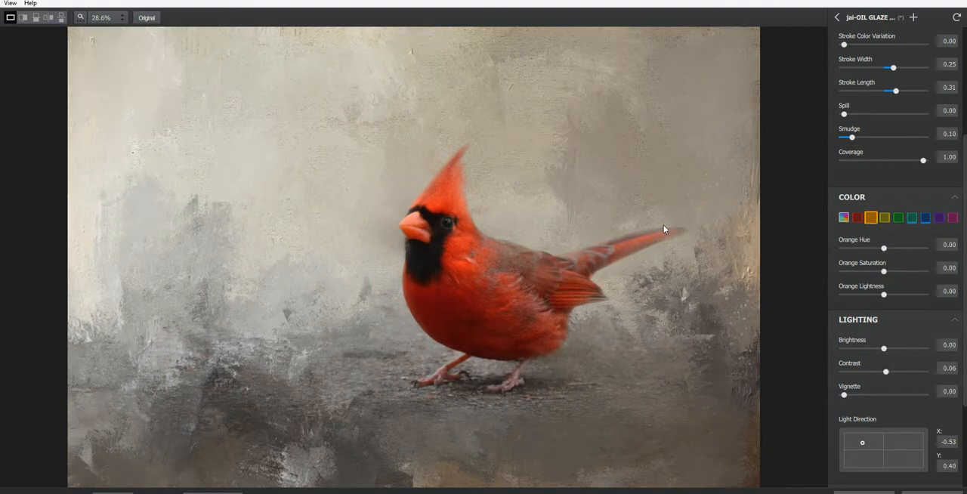
- Go through the remaining color channels, set the Aqua and Blue Saturation to 0.00, and return to the overall color settings
click(885, 221)
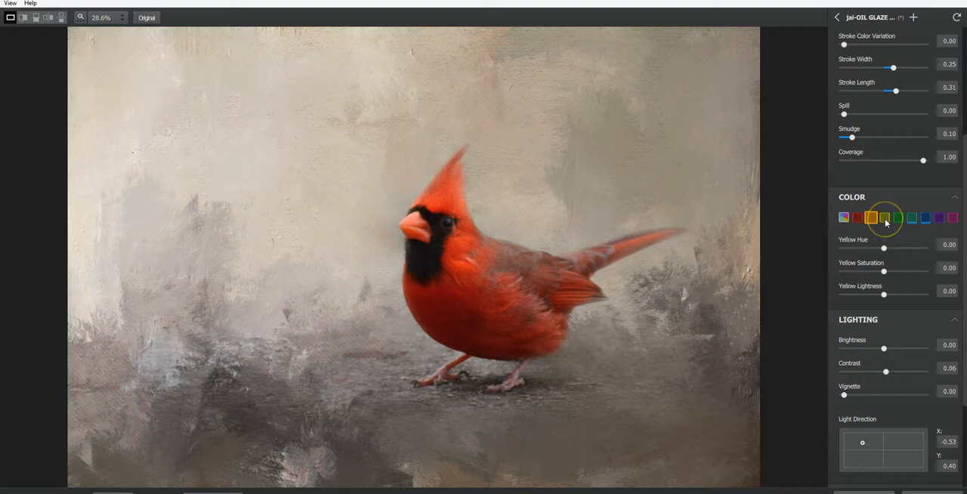
click(899, 218)
click(914, 218)
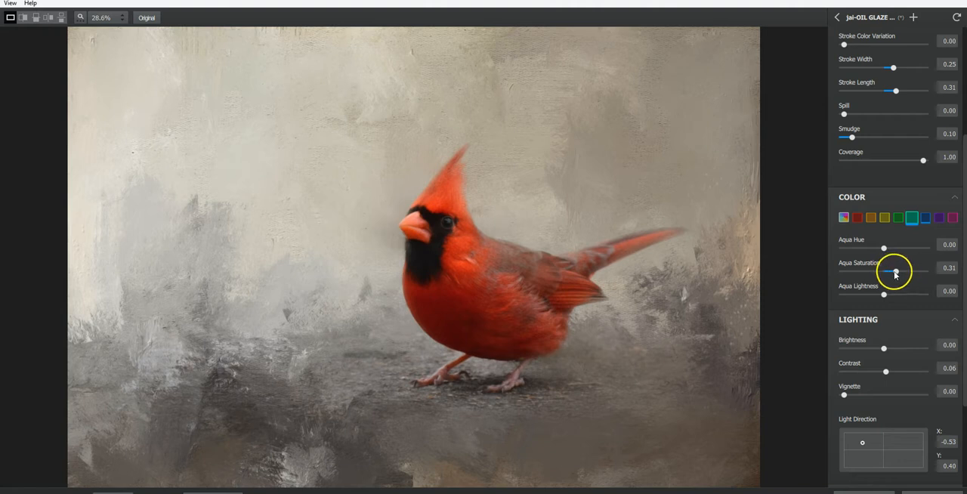
drag(895, 274, 885, 274)
click(925, 218)
drag(884, 271, 884, 273)
click(940, 218)
click(952, 218)
click(844, 218)
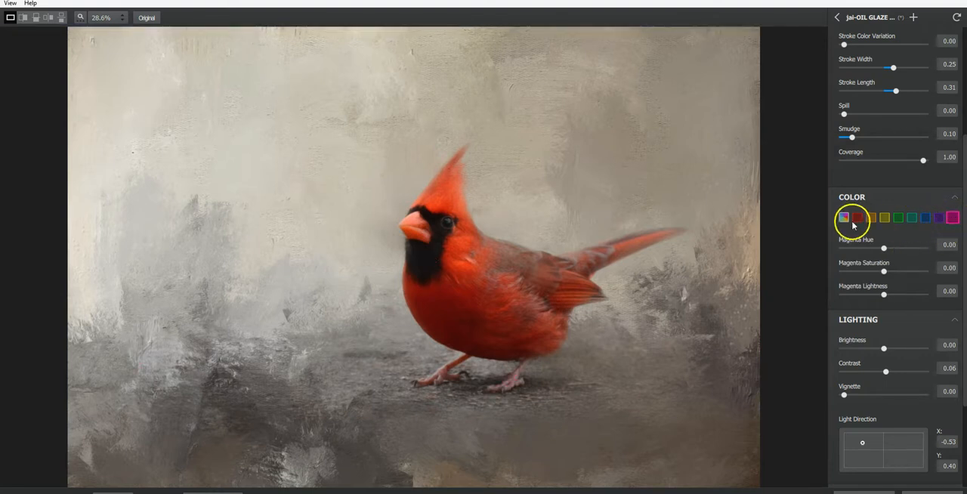
click(872, 217)
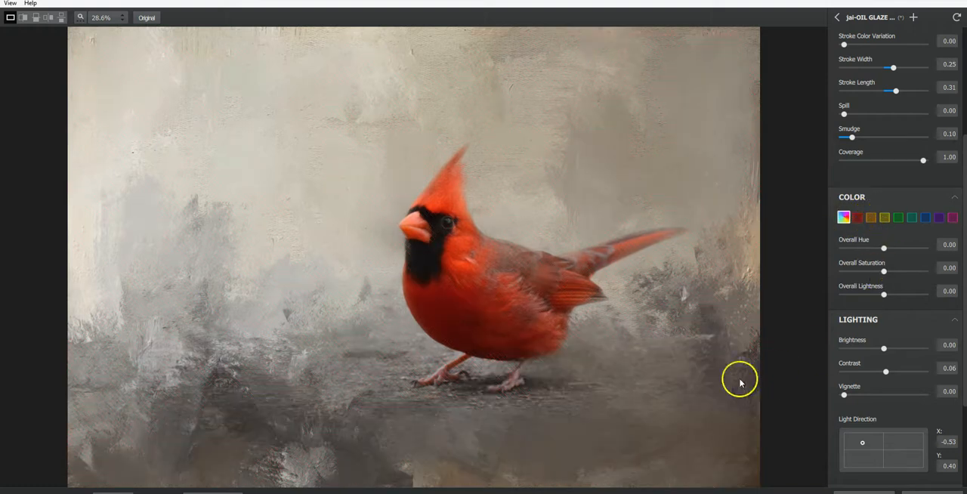
- Review the lighting and texture settings, try the other background type, and switch back to the original background
click(668, 323)
click(667, 322)
click(668, 324)
scroll(957, 249, down, 1)
drag(959, 278, 958, 308)
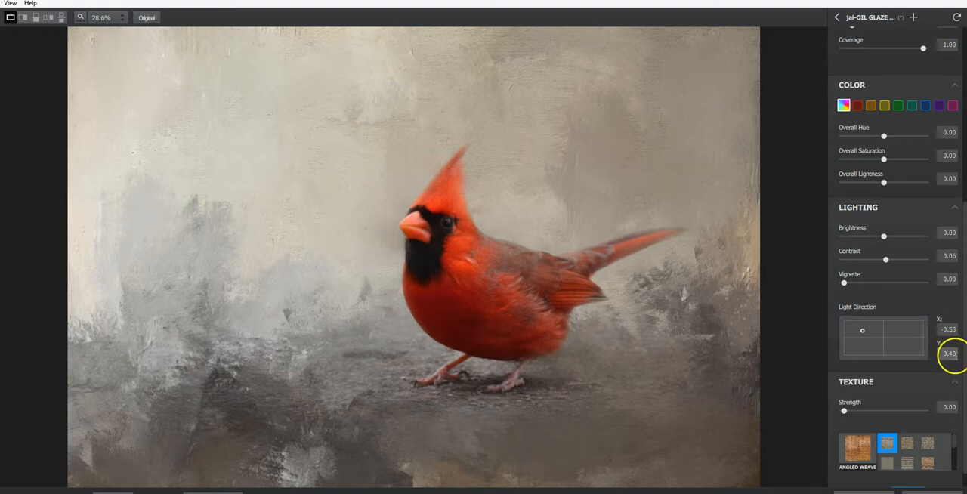
scroll(956, 274, down, 1)
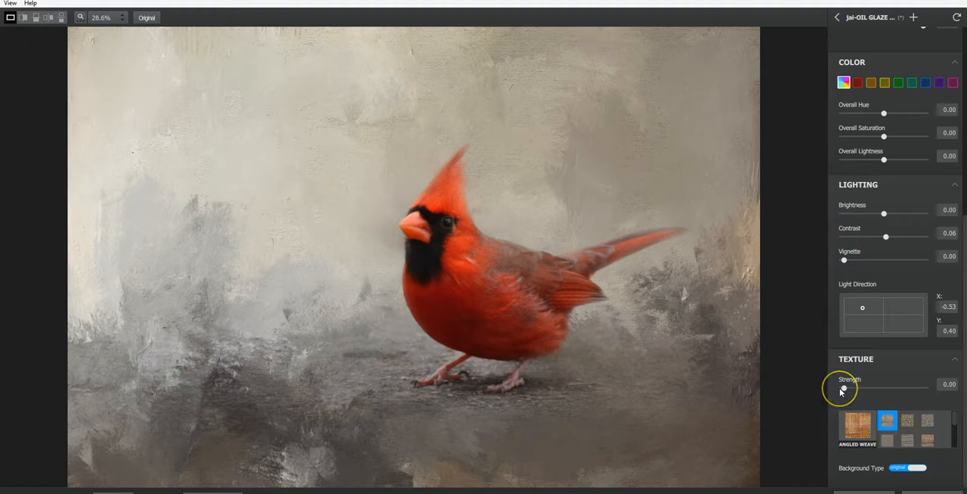
click(897, 470)
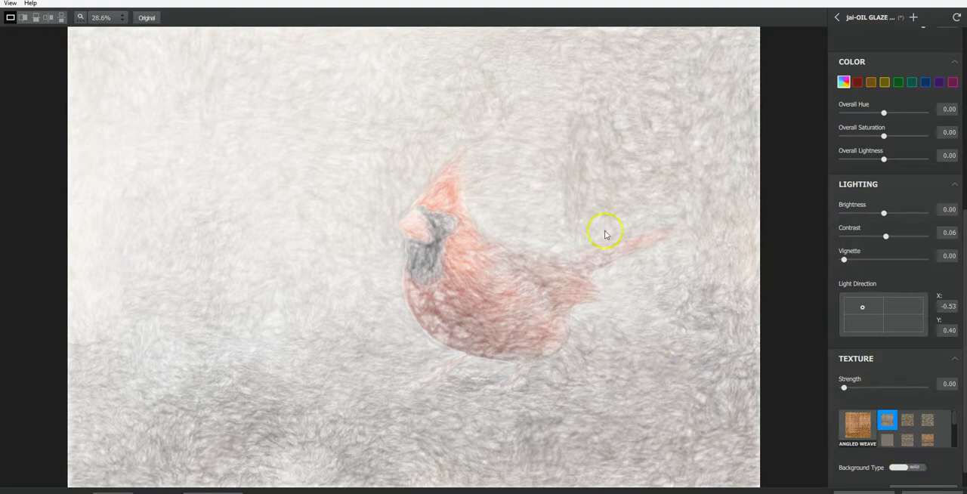
click(915, 469)
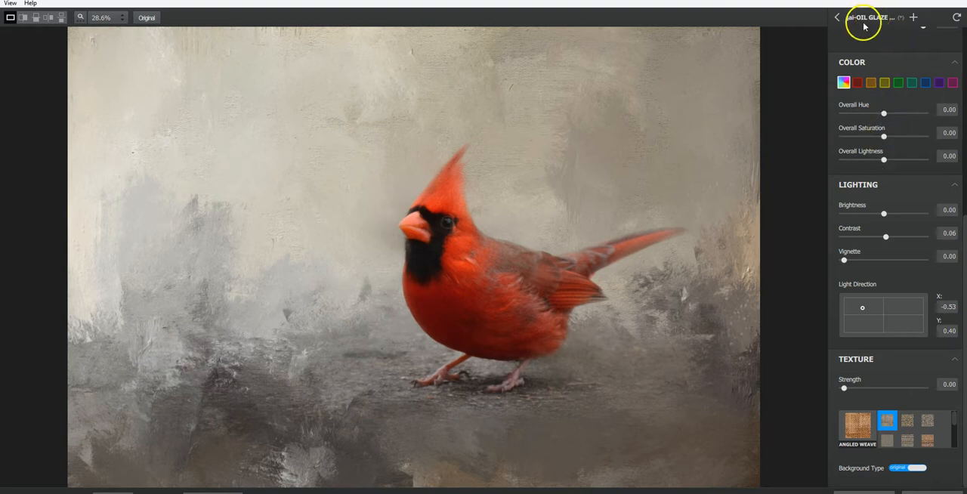
- Save the adjusted settings as a new effect named jai-OIL GLAZE LIGHT ORIGINAL COLOR and return to the preset list
click(913, 17)
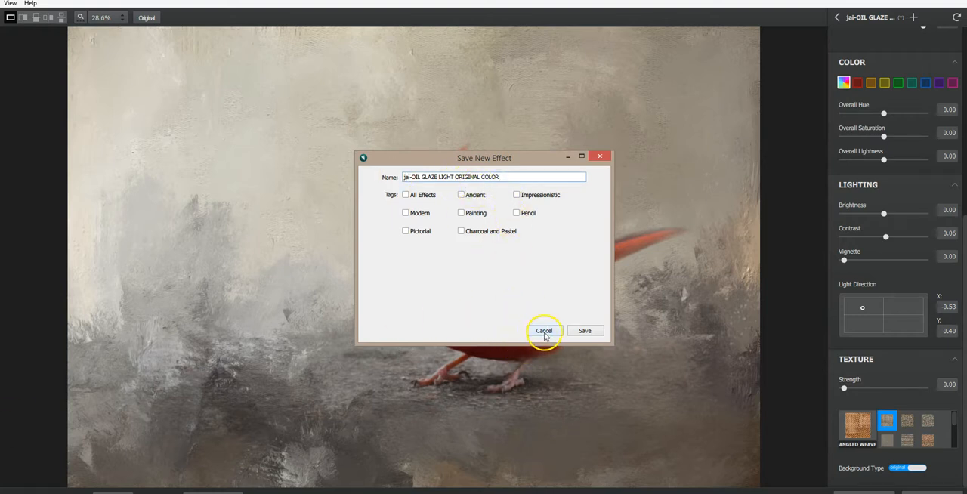
click(584, 332)
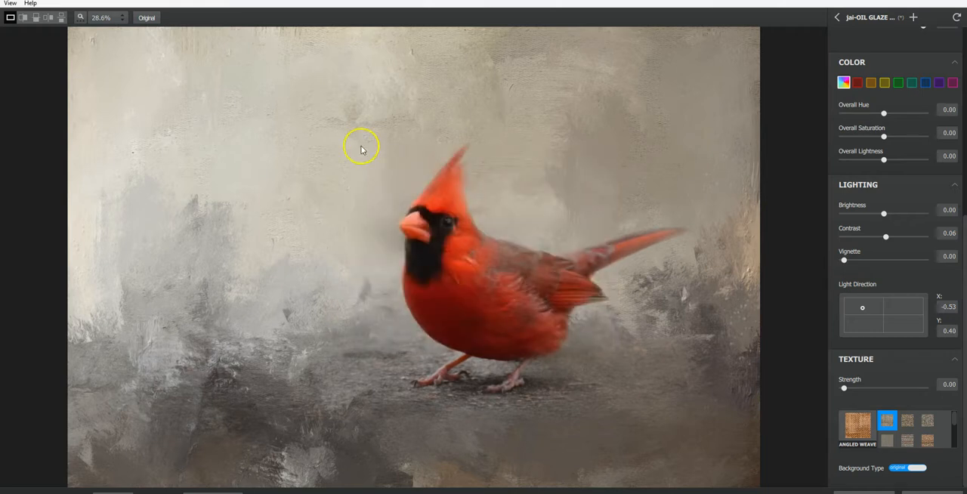
click(837, 18)
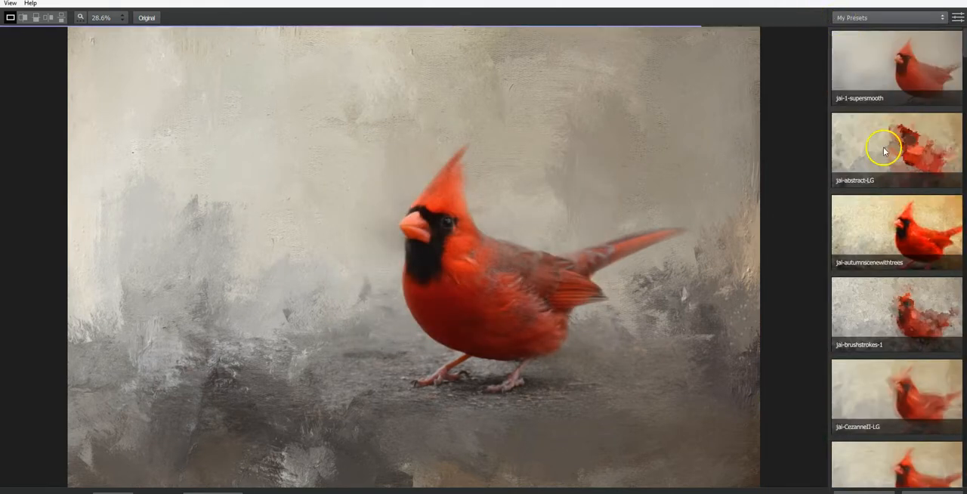
- Preview jai-autumnscenewithtrees and the oil glaze presets, and apply jai-OIL GLAZE LIGHT ORIGINAL COLOR to the layer, returning to photoFXlab
click(888, 249)
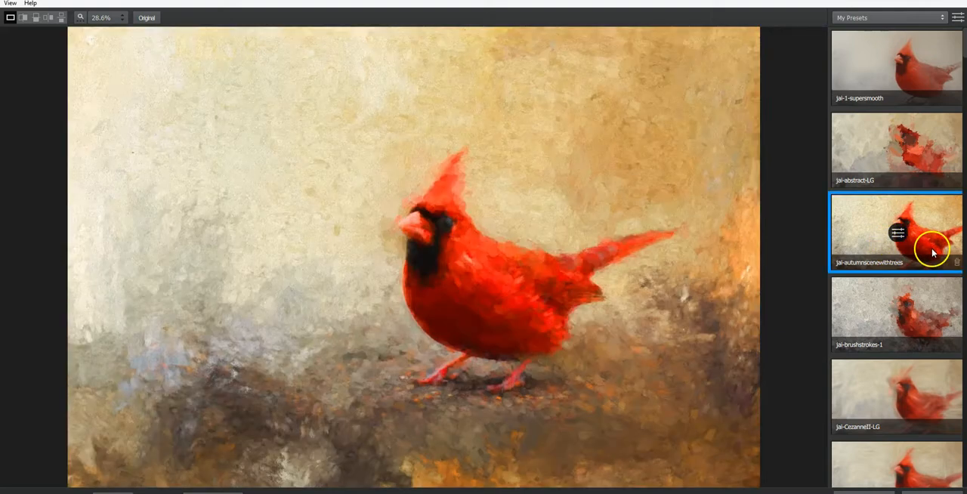
drag(963, 47, 965, 277)
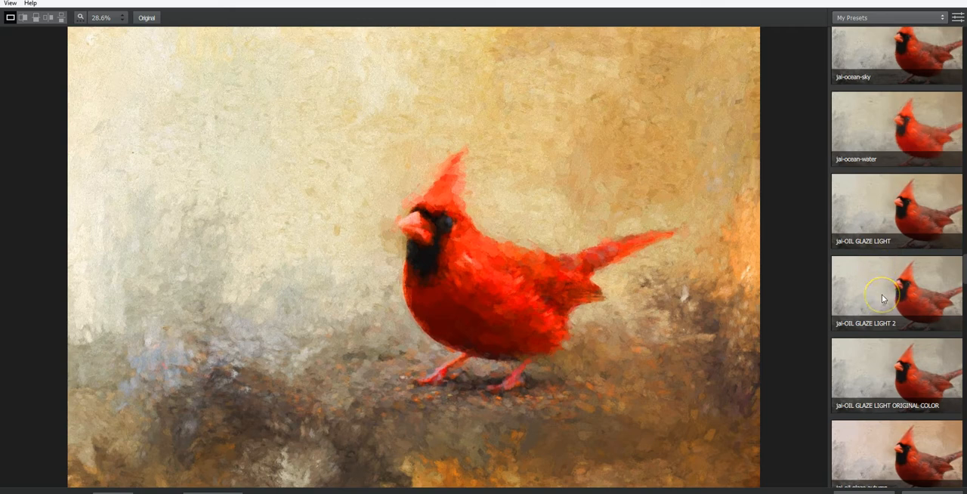
click(878, 217)
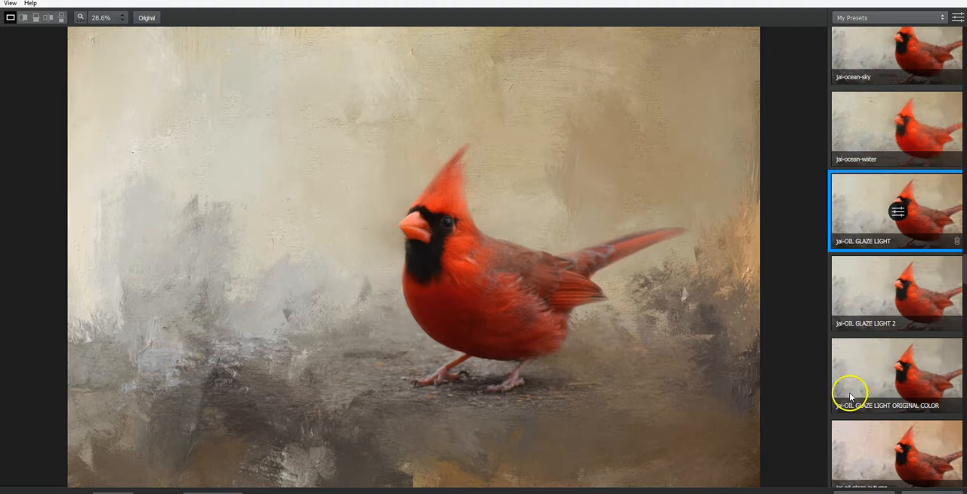
click(865, 301)
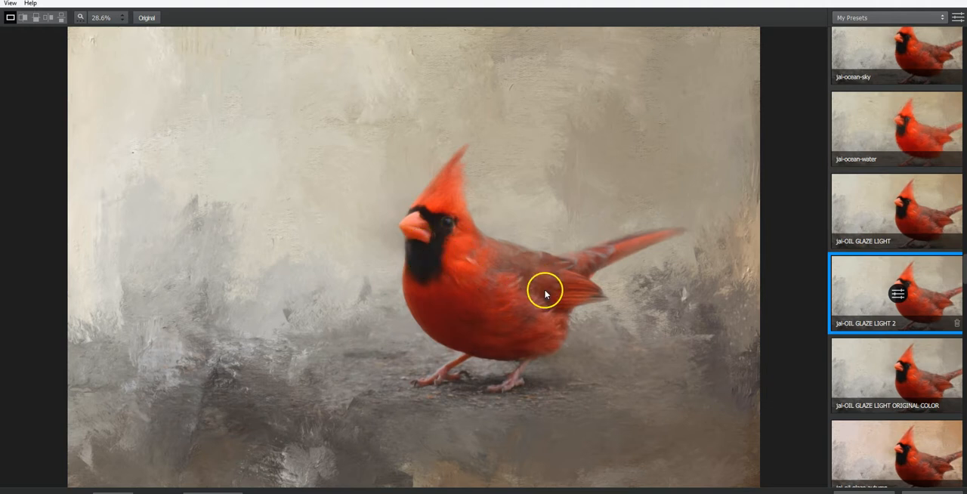
click(880, 369)
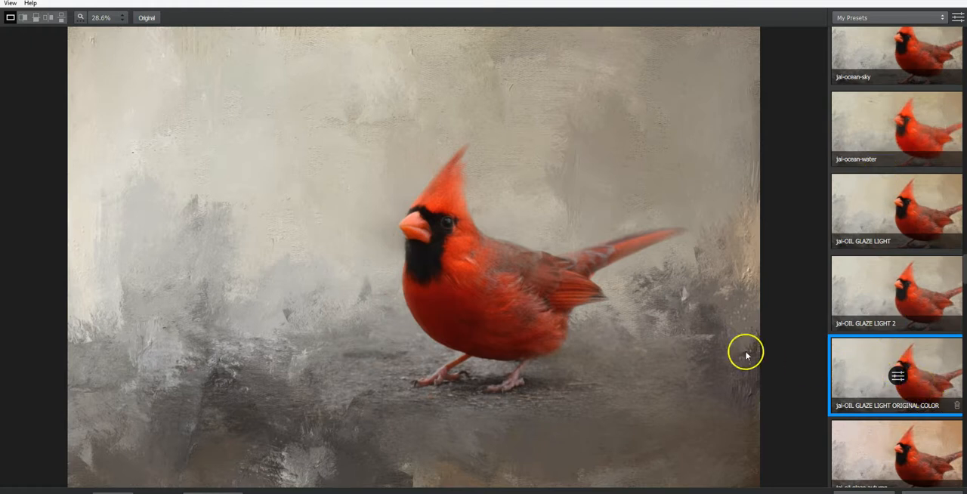
click(630, 327)
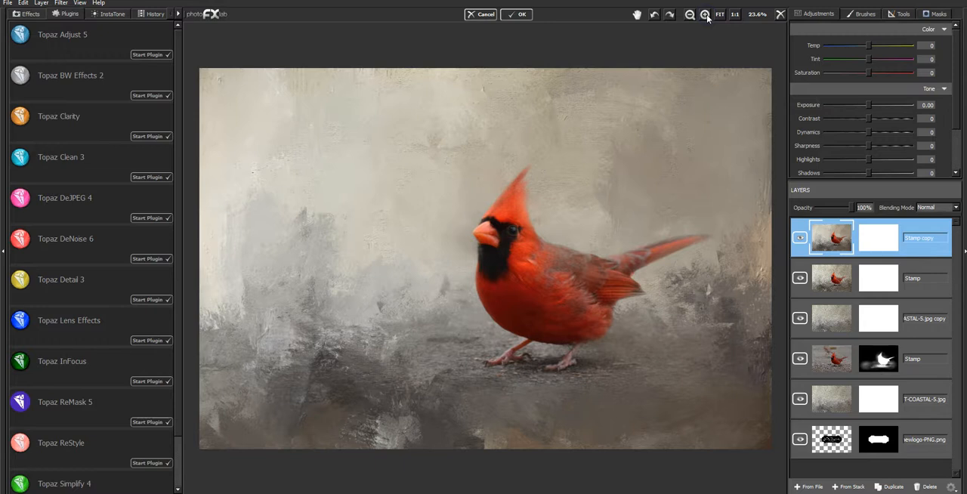
- Compare the glazed Stamp copy layer with the layers below it, around the beak and eye at 150% and across the full image
click(704, 15)
click(704, 15)
click(705, 15)
click(705, 15)
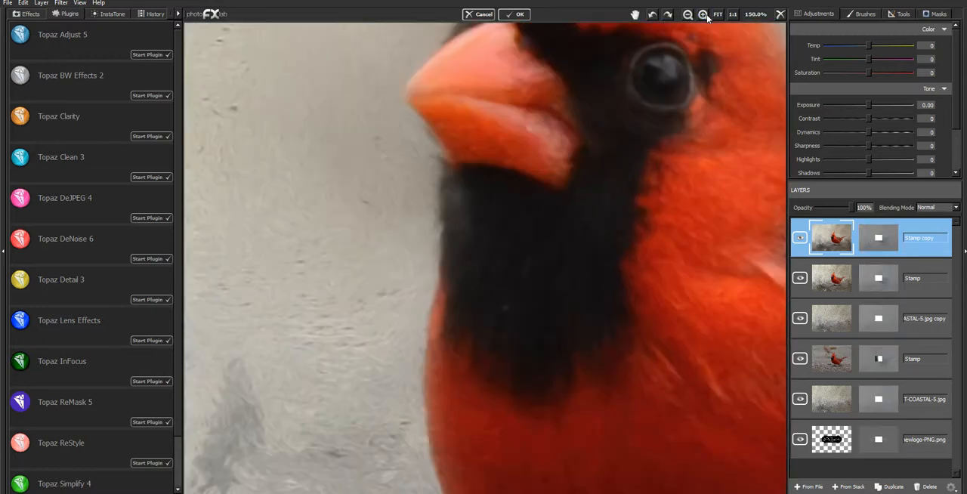
drag(614, 163, 588, 256)
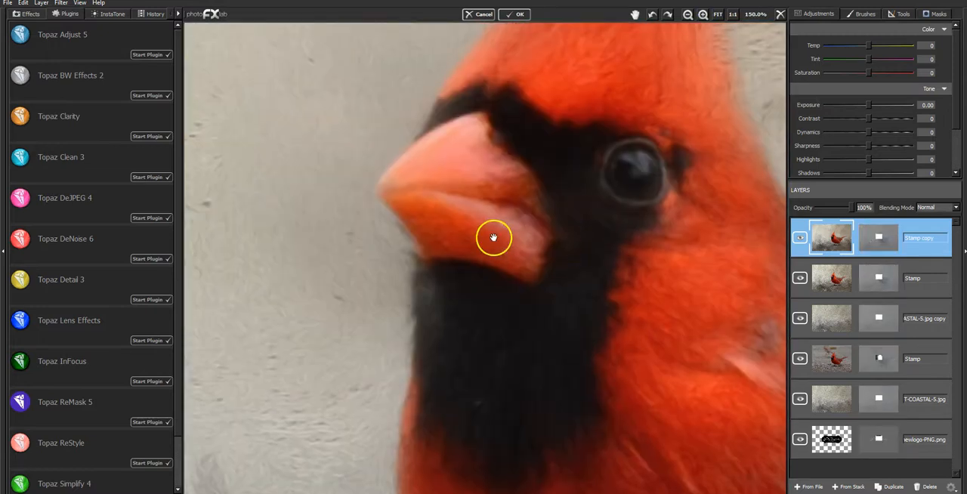
click(798, 239)
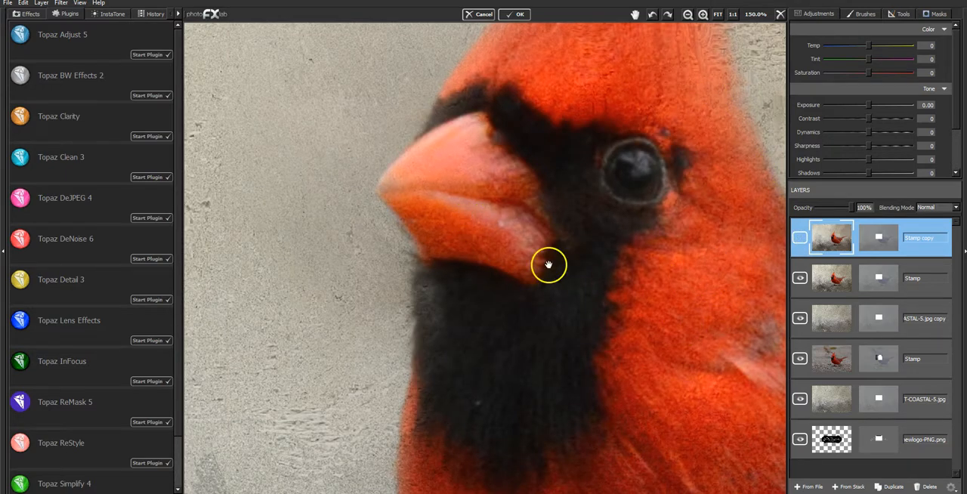
click(800, 239)
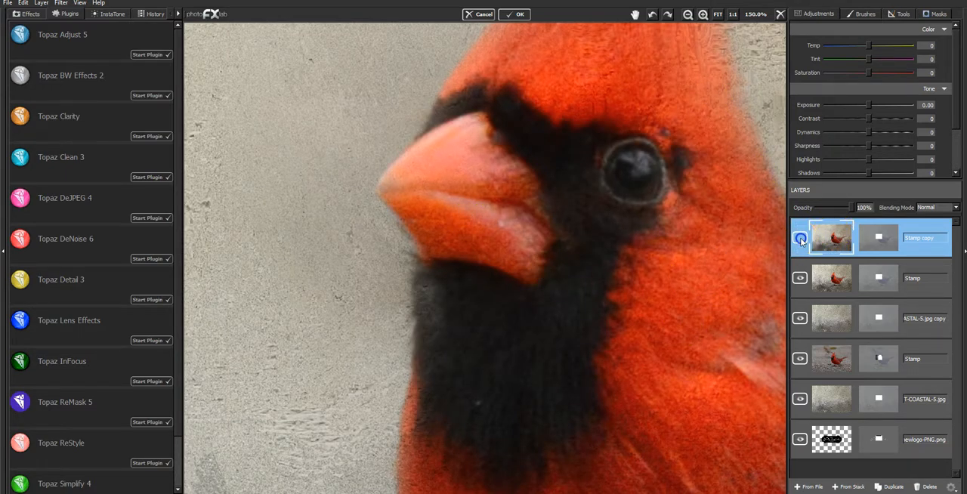
click(800, 240)
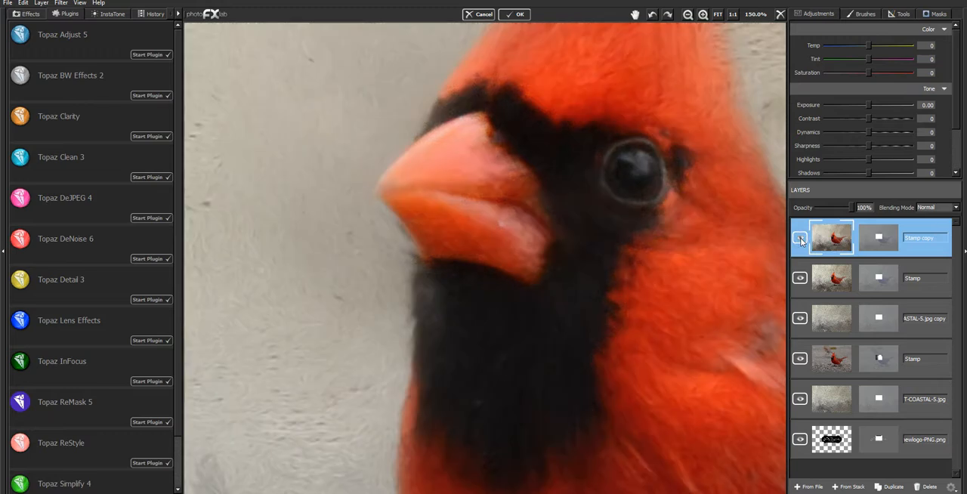
click(801, 240)
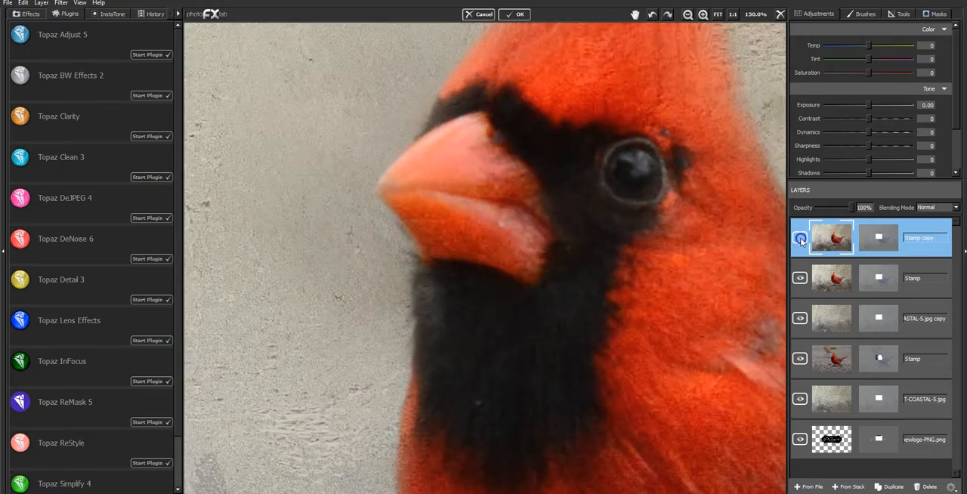
click(801, 240)
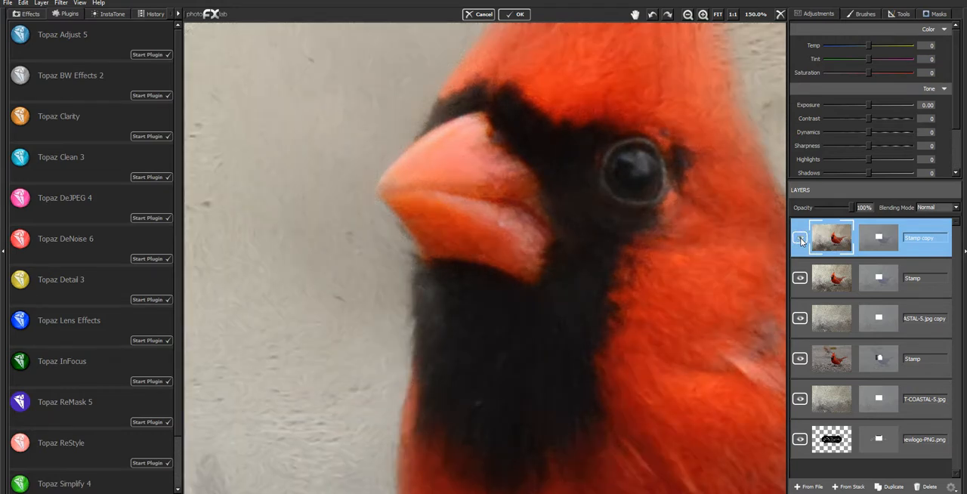
click(801, 240)
click(715, 15)
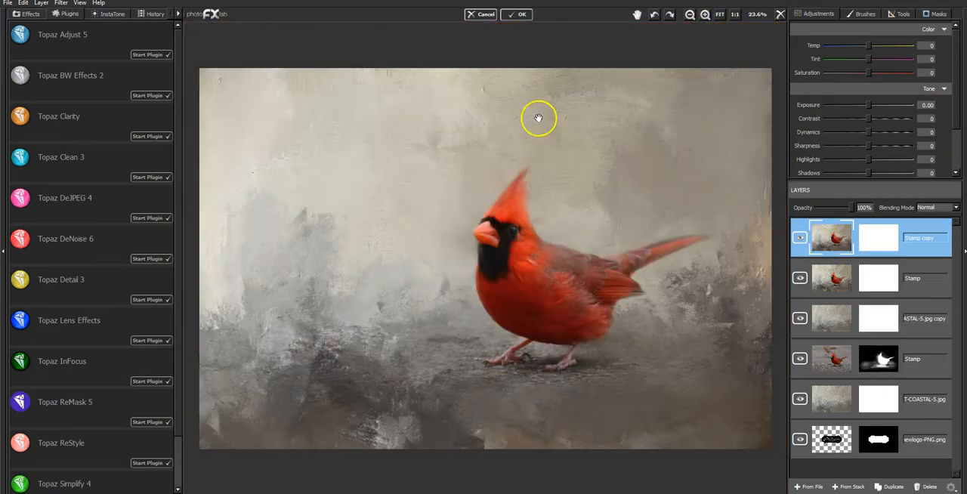
click(800, 238)
click(801, 240)
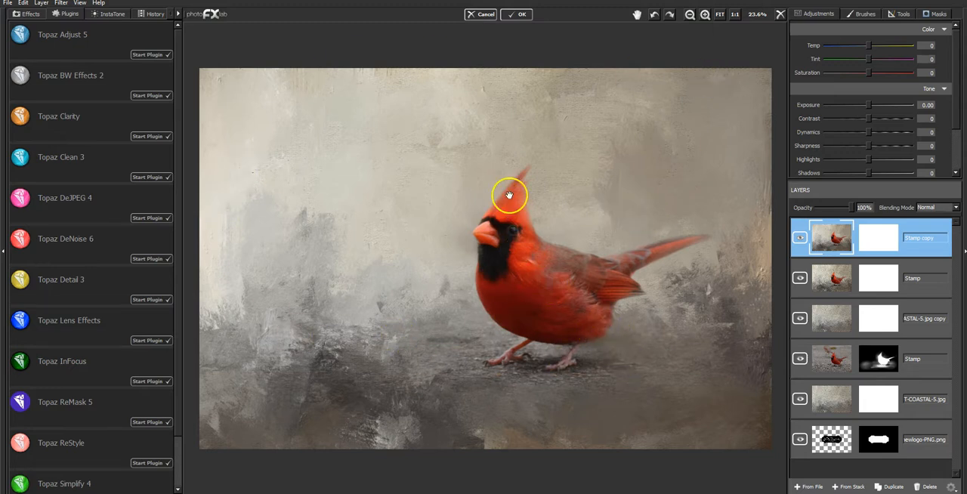
- Invert the Stamp copy layer's mask and set the mask brush to a flow of 1.00 and a size of 0.05
click(935, 14)
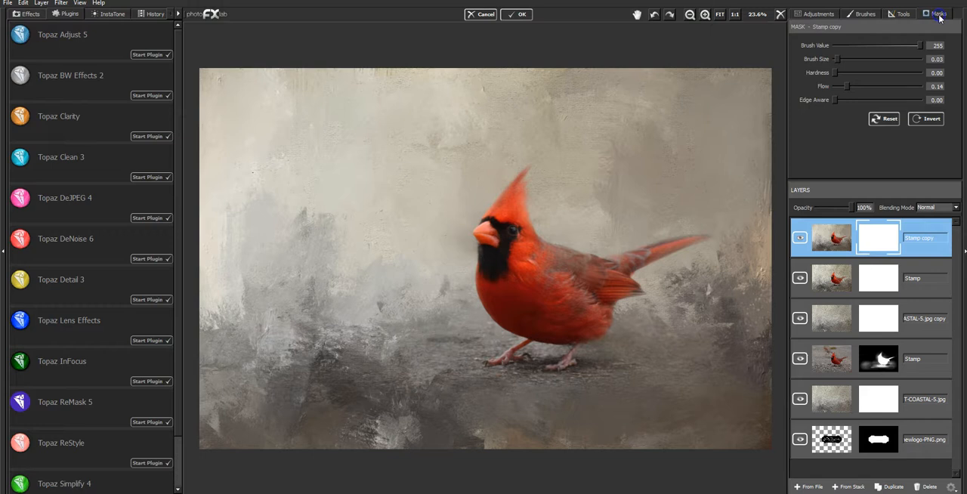
click(922, 121)
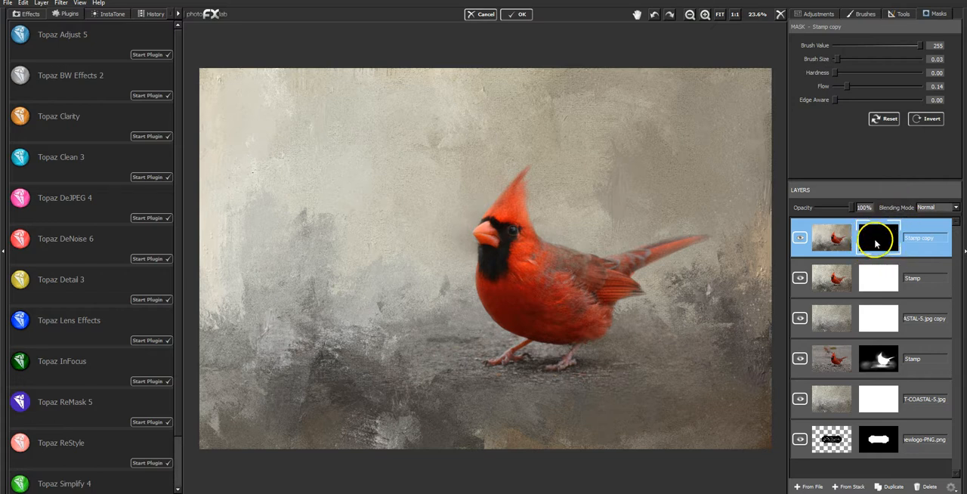
drag(845, 86, 899, 88)
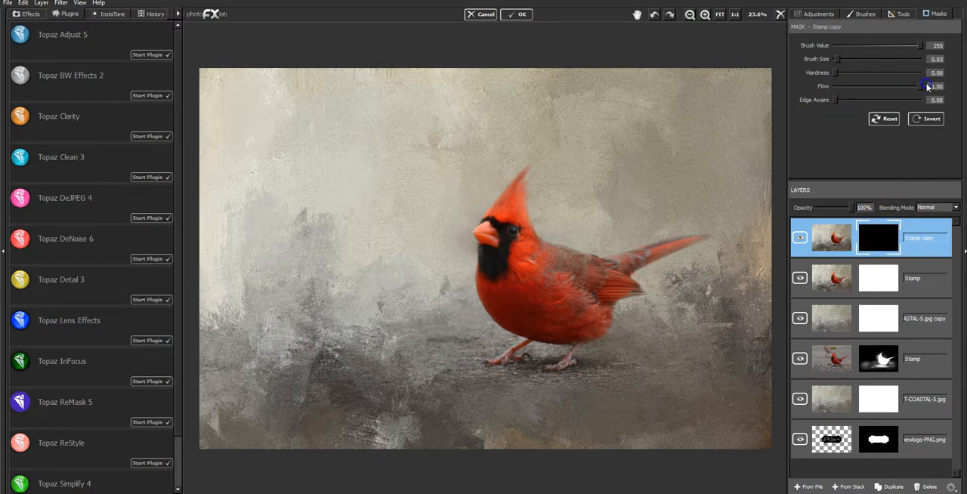
drag(837, 60, 836, 60)
- Mask the oil glaze back in over the cardinal's crest, beak, face, throat and feet with a brush size of 0.04
click(704, 14)
click(704, 15)
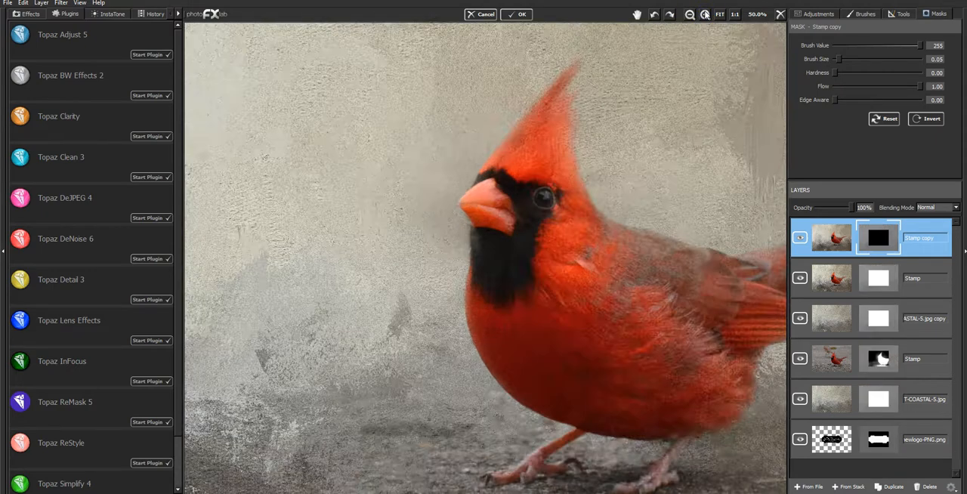
click(638, 16)
mouse_move(552, 171)
mouse_down()
mouse_move(398, 121)
mouse_move(367, 153)
mouse_move(352, 146)
mouse_up()
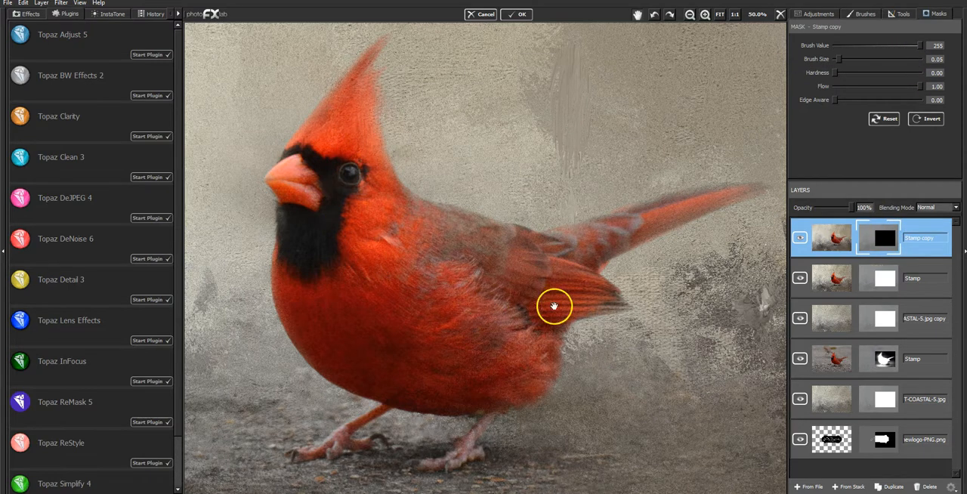
drag(523, 285, 583, 274)
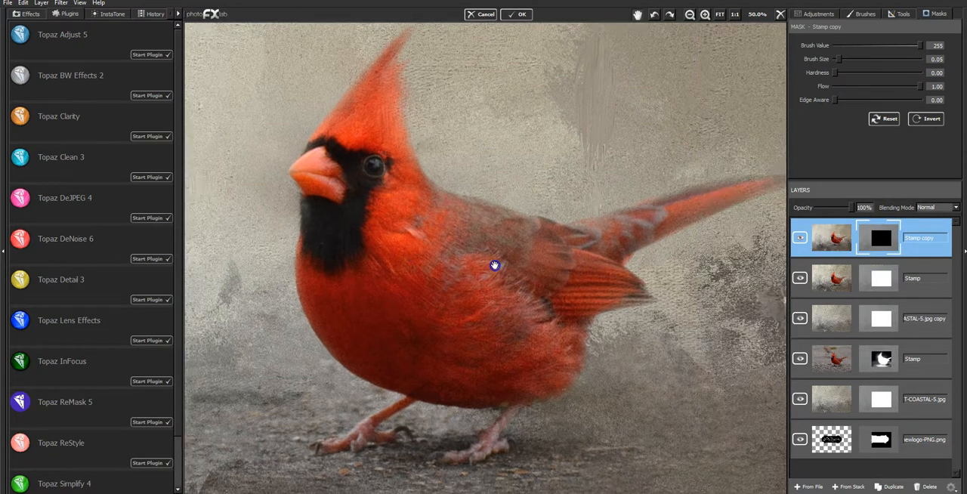
drag(494, 266, 491, 264)
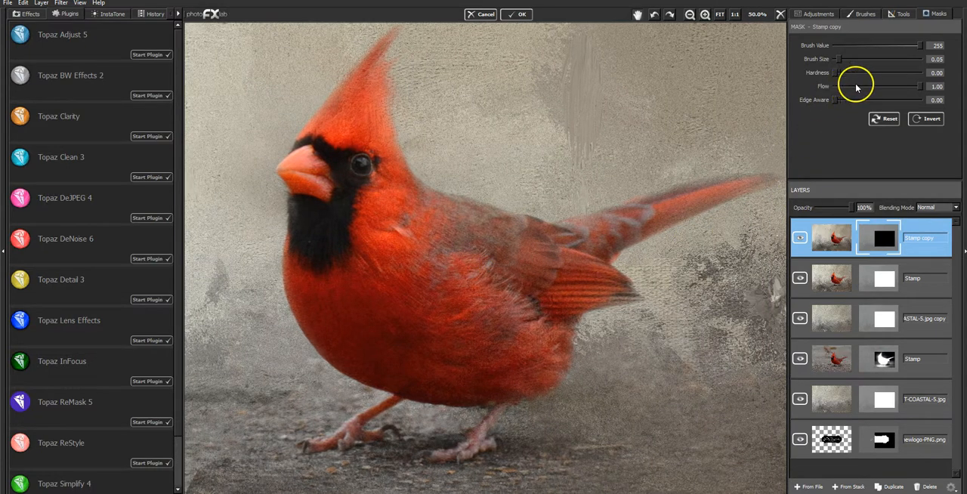
drag(834, 65, 839, 62)
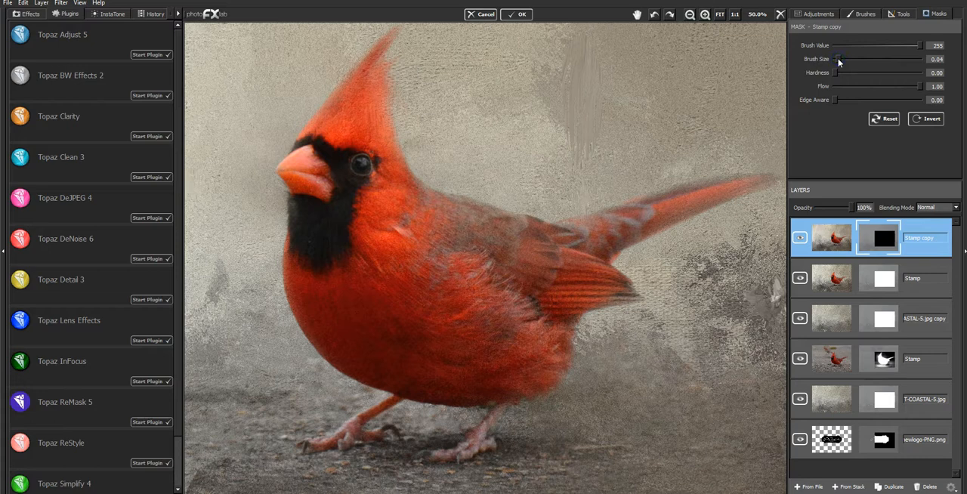
drag(372, 56, 370, 63)
mouse_move(368, 86)
mouse_down()
mouse_move(363, 121)
mouse_move(377, 89)
mouse_move(371, 137)
mouse_move(377, 90)
mouse_move(385, 150)
mouse_move(382, 124)
mouse_move(386, 136)
mouse_move(370, 140)
mouse_move(385, 184)
mouse_move(384, 145)
mouse_move(401, 177)
mouse_up()
mouse_move(286, 168)
mouse_down()
mouse_move(316, 149)
mouse_move(328, 169)
mouse_move(312, 140)
mouse_up()
mouse_move(361, 160)
mouse_down()
mouse_move(365, 184)
mouse_move(390, 163)
mouse_move(400, 188)
mouse_move(404, 178)
mouse_move(412, 189)
mouse_move(408, 205)
mouse_move(357, 215)
mouse_up()
drag(302, 199, 299, 210)
mouse_move(290, 248)
mouse_down()
mouse_move(288, 270)
mouse_move(313, 261)
mouse_move(321, 285)
mouse_move(383, 218)
mouse_move(379, 240)
mouse_move(434, 225)
mouse_move(408, 268)
mouse_move(371, 280)
mouse_up()
mouse_move(304, 442)
mouse_down()
mouse_move(402, 396)
mouse_move(345, 435)
mouse_move(393, 432)
mouse_move(454, 449)
mouse_move(504, 409)
mouse_move(468, 453)
mouse_move(434, 458)
mouse_up()
- Mask in the glaze over the breast with a 0.28 brush and over the back, tail and leg with a 0.04 brush
drag(836, 59, 864, 62)
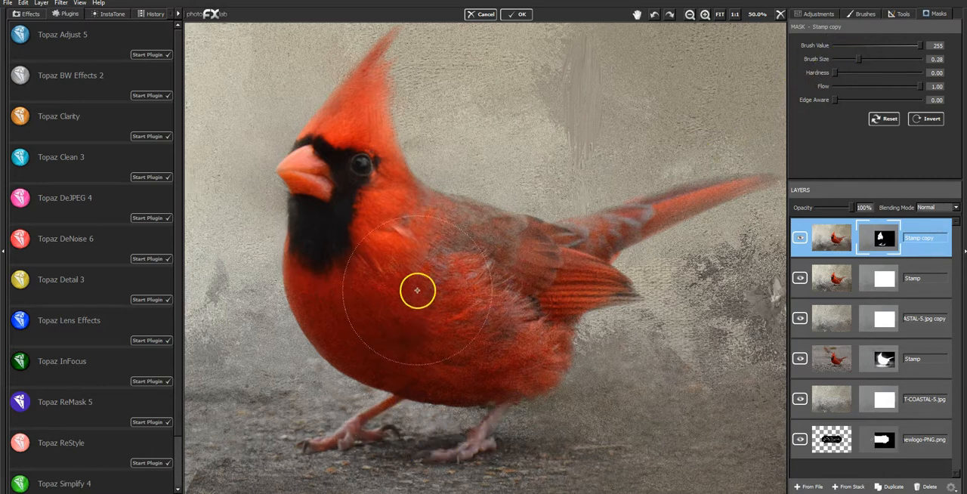
mouse_move(394, 349)
mouse_down()
mouse_move(472, 353)
mouse_move(513, 341)
mouse_move(475, 285)
mouse_move(487, 267)
mouse_move(518, 292)
mouse_move(519, 340)
mouse_move(481, 367)
mouse_up()
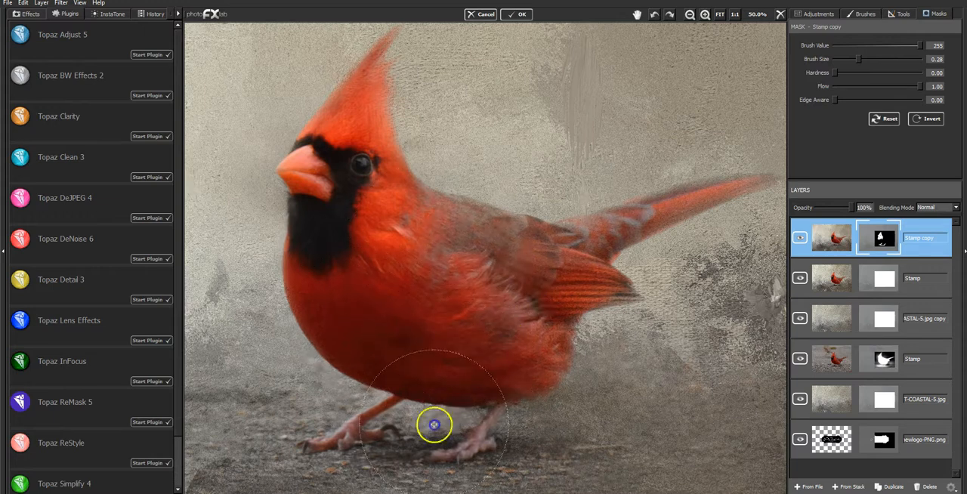
drag(859, 59, 837, 59)
mouse_move(596, 224)
mouse_down()
mouse_move(666, 212)
mouse_move(596, 241)
mouse_move(620, 232)
mouse_move(595, 252)
mouse_move(602, 272)
mouse_move(571, 298)
mouse_move(588, 298)
mouse_move(558, 291)
mouse_move(542, 312)
mouse_move(515, 231)
mouse_move(522, 219)
mouse_move(449, 218)
mouse_move(475, 231)
mouse_move(412, 235)
mouse_move(383, 194)
mouse_up()
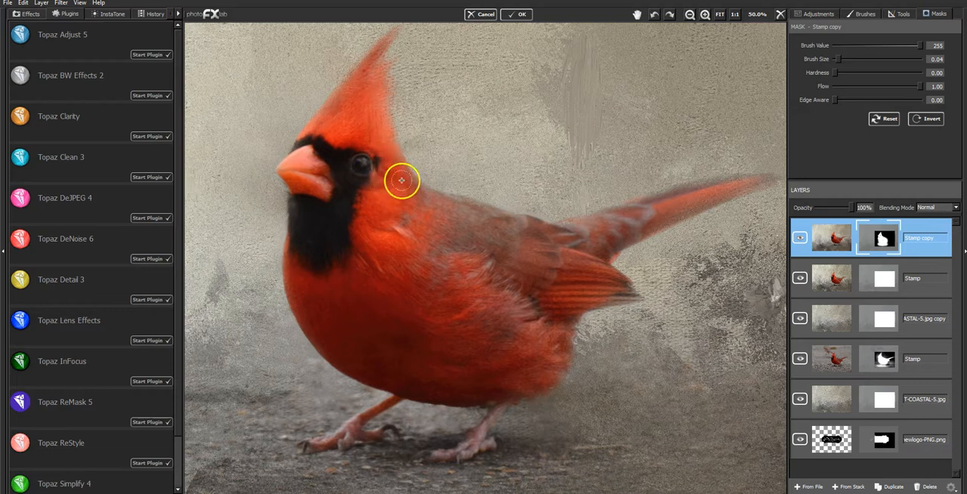
drag(658, 220, 655, 221)
mouse_move(756, 181)
mouse_down()
mouse_move(714, 188)
mouse_move(724, 191)
mouse_up()
mouse_move(613, 240)
mouse_down()
mouse_move(643, 222)
mouse_move(597, 254)
mouse_move(662, 208)
mouse_move(749, 179)
mouse_move(635, 203)
mouse_up()
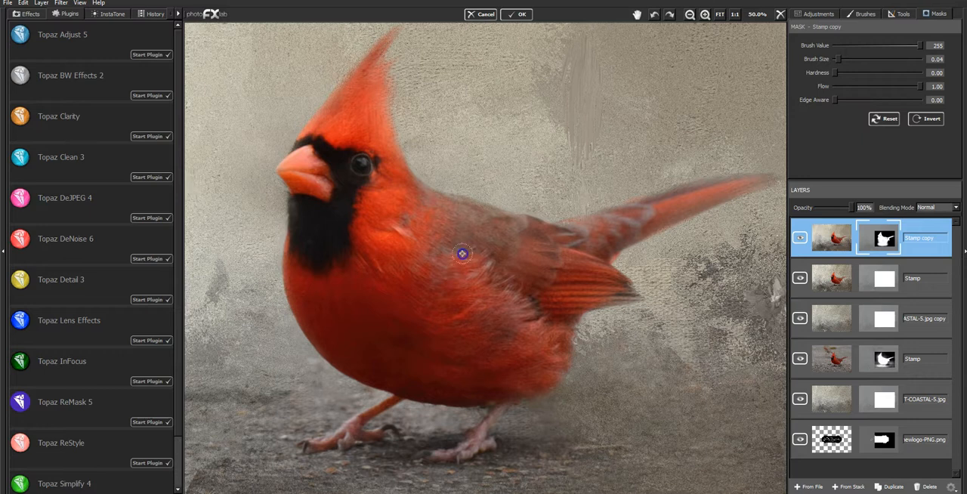
mouse_move(352, 402)
mouse_down()
mouse_move(320, 381)
mouse_move(342, 398)
mouse_up()
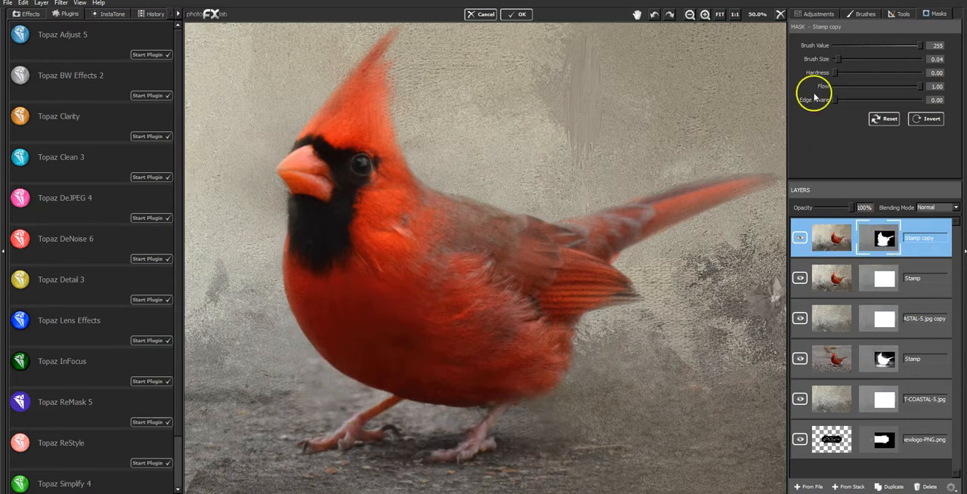
- Remove the glaze spill below the belly and around the legs and feet with a mask brush value of 0
click(837, 45)
mouse_move(310, 365)
mouse_down()
mouse_move(333, 377)
mouse_move(297, 333)
mouse_move(326, 373)
mouse_move(369, 393)
mouse_move(295, 383)
mouse_move(306, 408)
mouse_move(345, 412)
mouse_up()
drag(266, 434, 377, 419)
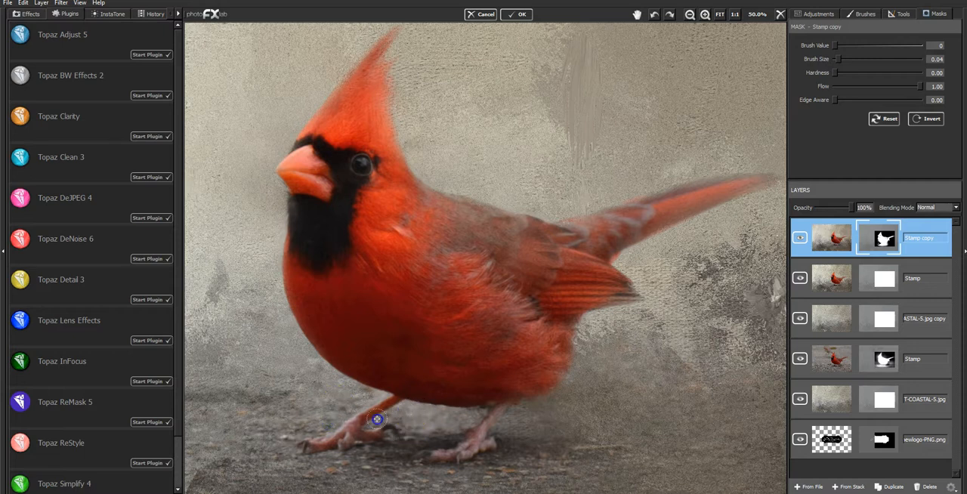
mouse_move(450, 415)
mouse_down()
mouse_move(520, 414)
mouse_move(499, 431)
mouse_move(557, 401)
mouse_move(557, 427)
mouse_move(576, 435)
mouse_move(536, 417)
mouse_move(594, 442)
mouse_move(456, 470)
mouse_move(358, 469)
mouse_move(380, 447)
mouse_move(393, 459)
mouse_move(281, 452)
mouse_up()
- Touch up the glaze mask from the head to the tail at brush value 255 and compare the layer across the full image
click(919, 45)
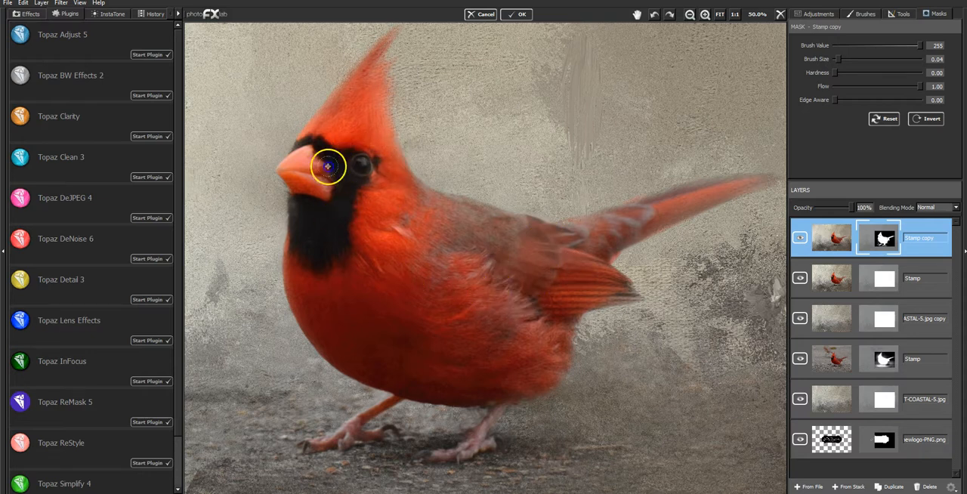
mouse_move(384, 158)
mouse_down()
mouse_move(416, 209)
mouse_move(443, 224)
mouse_move(303, 275)
mouse_move(442, 339)
mouse_move(490, 275)
mouse_move(653, 181)
mouse_up()
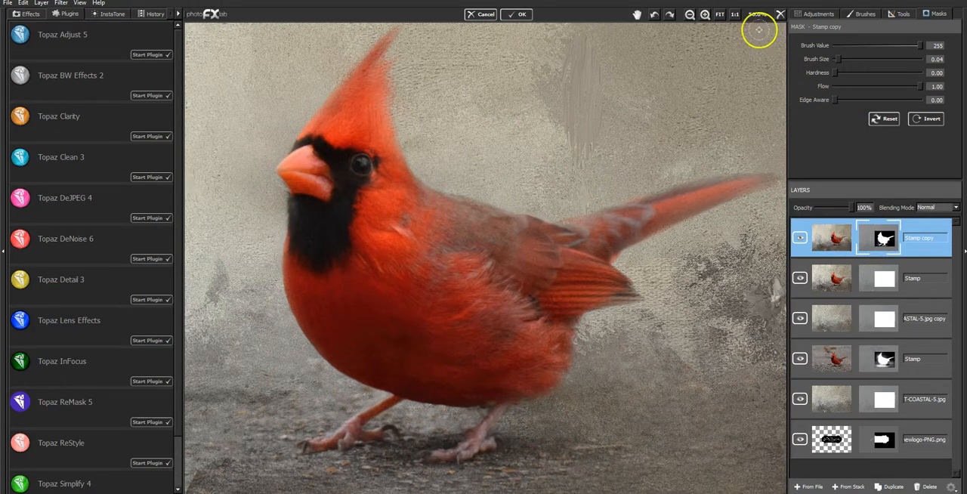
click(720, 15)
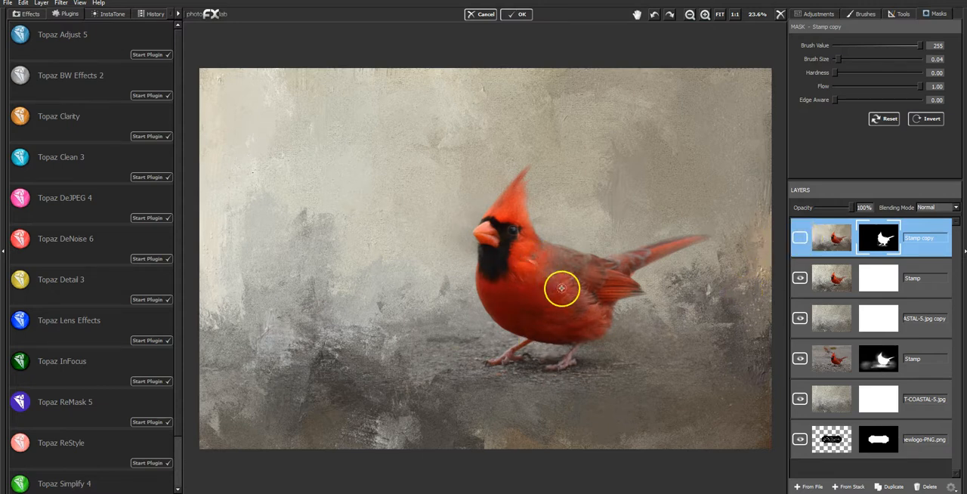
click(800, 239)
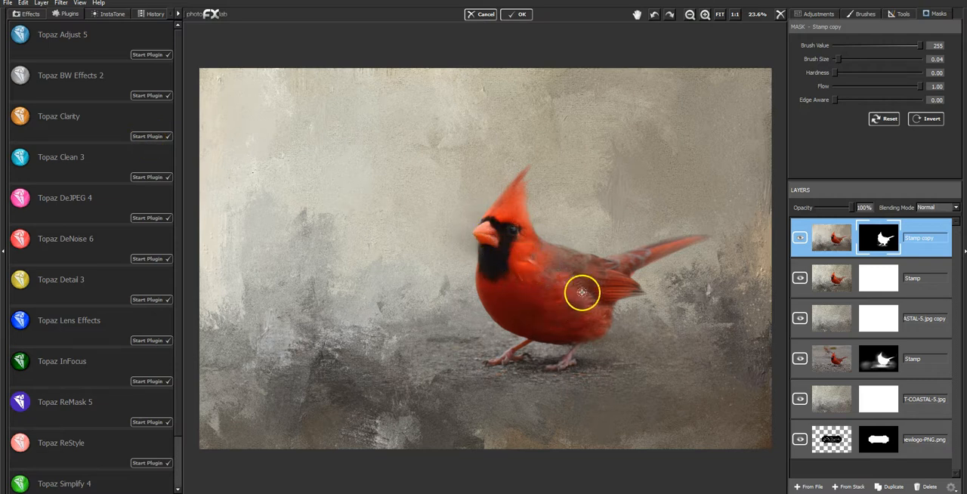
- Start Topaz Clarity on the Stamp copy layer, choose the Fur and Feathers I preset and inspect the bird at 50%
click(149, 136)
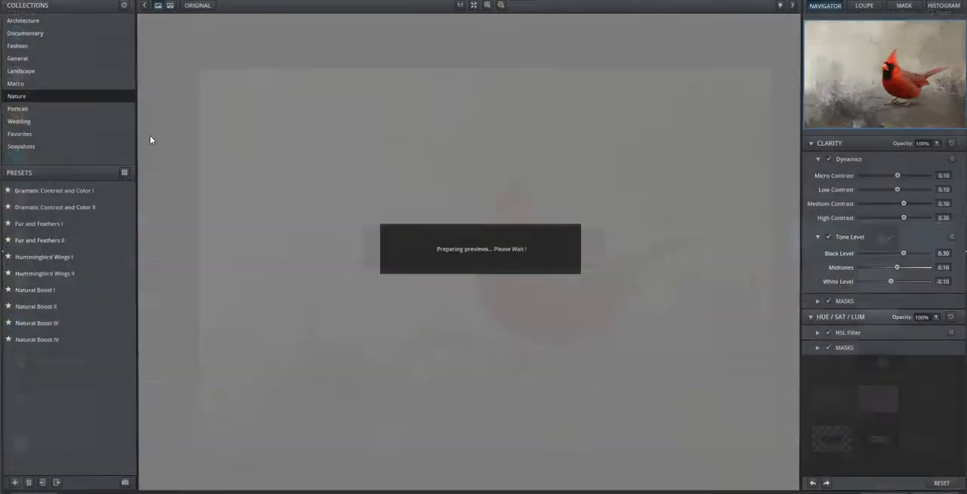
click(57, 228)
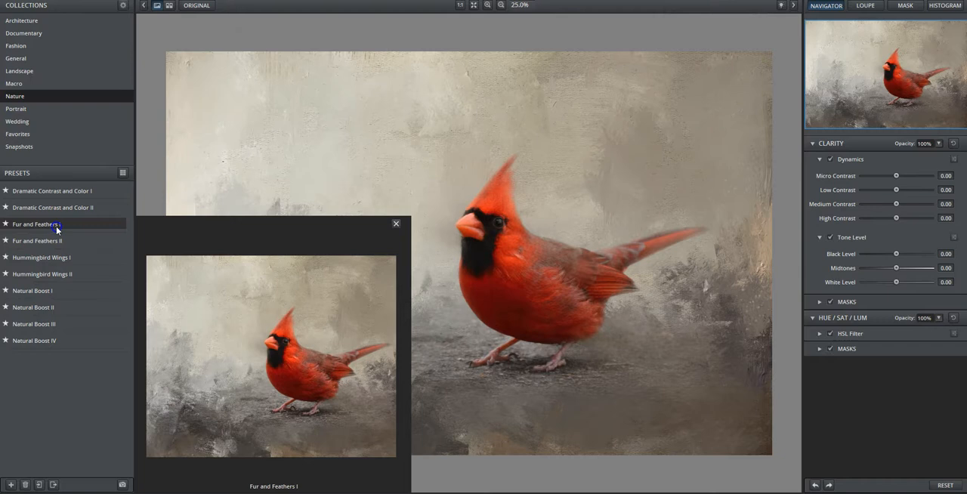
click(57, 228)
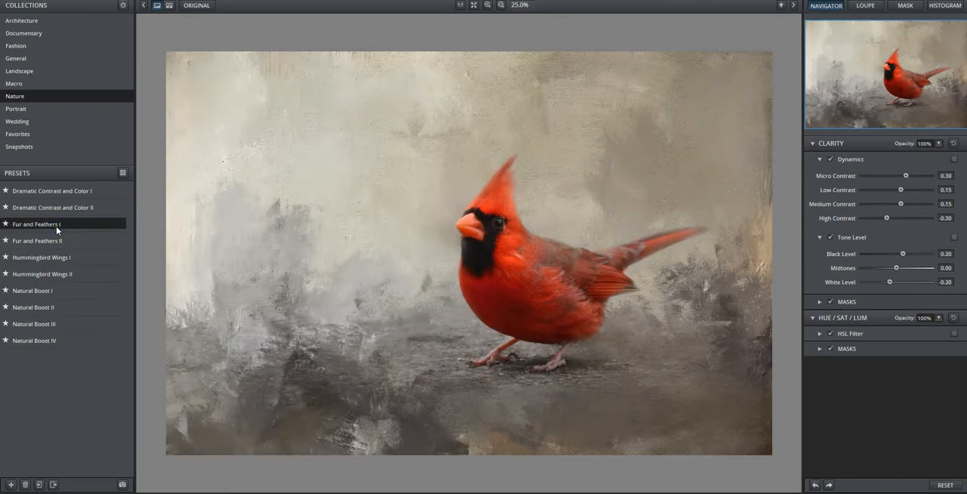
click(571, 284)
click(487, 6)
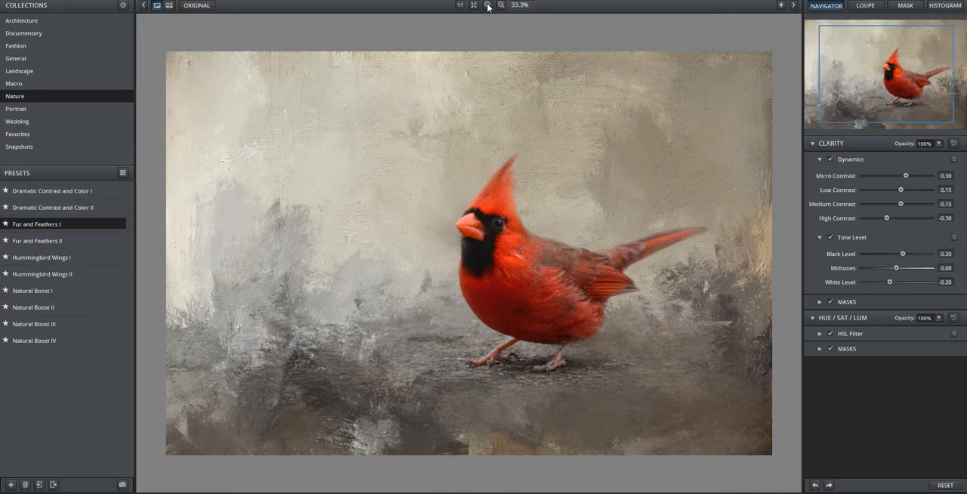
click(487, 5)
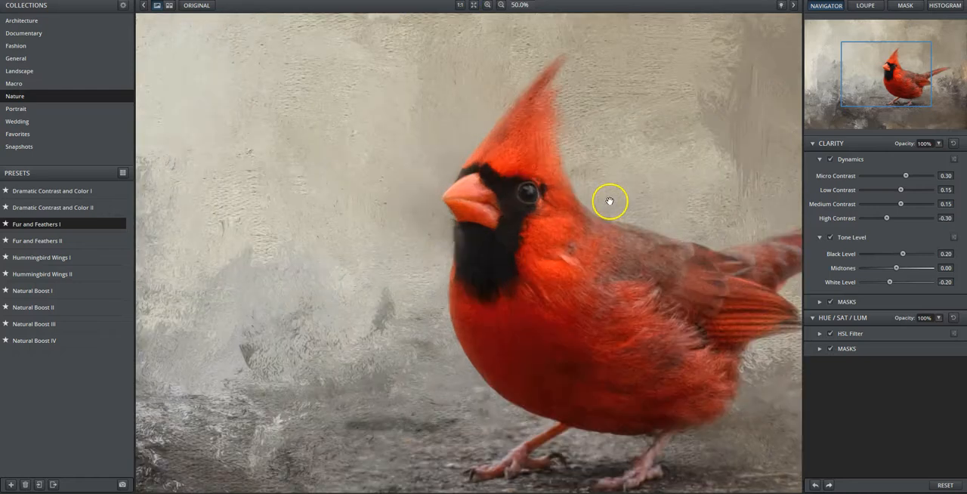
drag(609, 201, 460, 152)
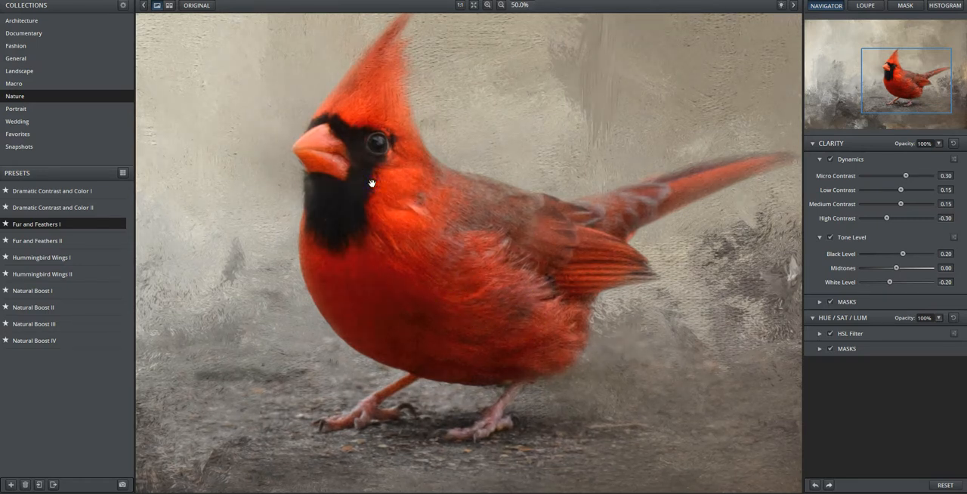
- Set the overall Clarity opacity to 50%, compare the result with the original image and return to photoFXlab
click(937, 145)
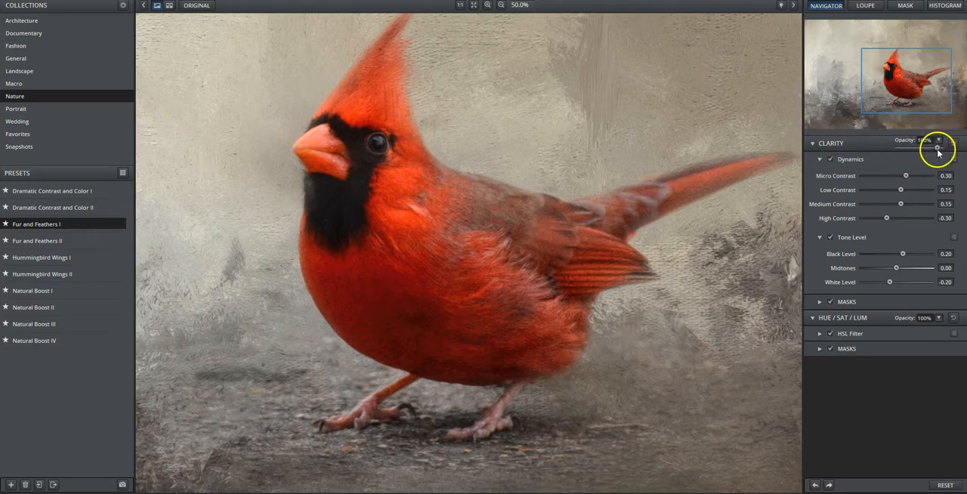
drag(936, 147, 920, 150)
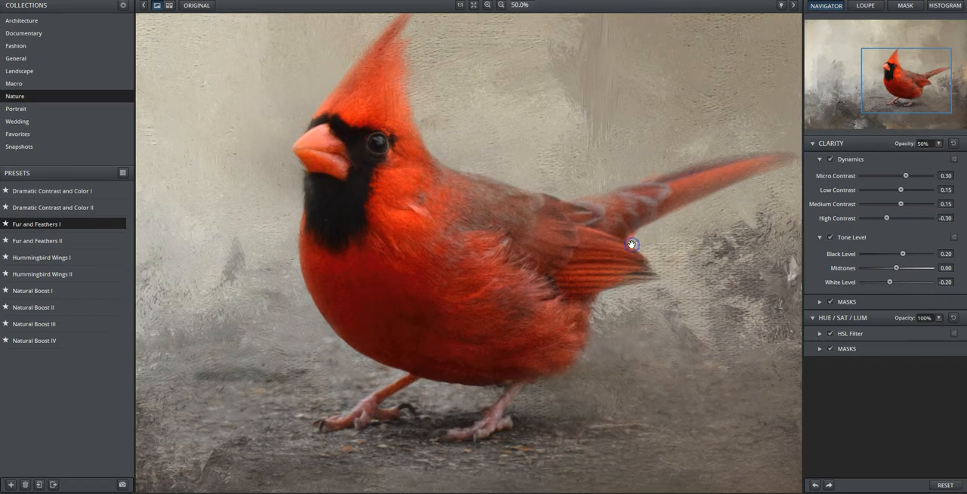
click(631, 244)
click(631, 243)
click(621, 268)
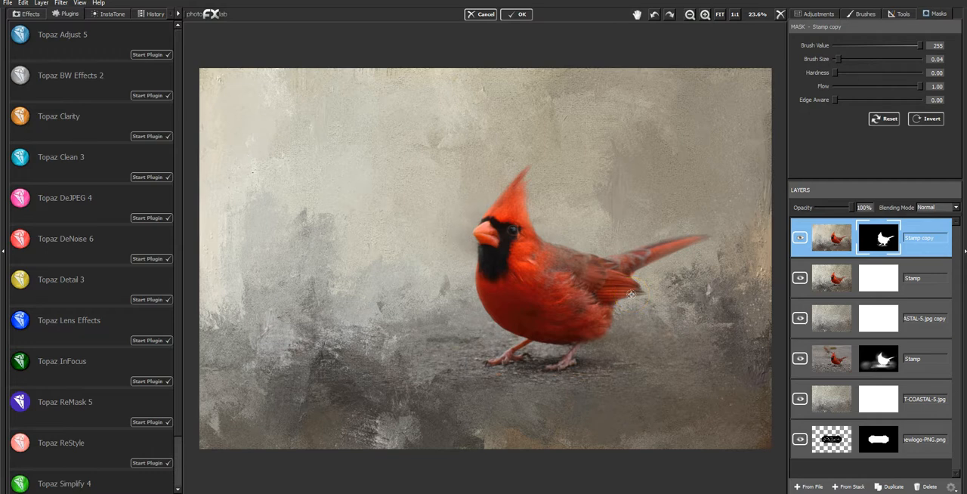
- Create a new merged layer from the current layer stack
click(858, 486)
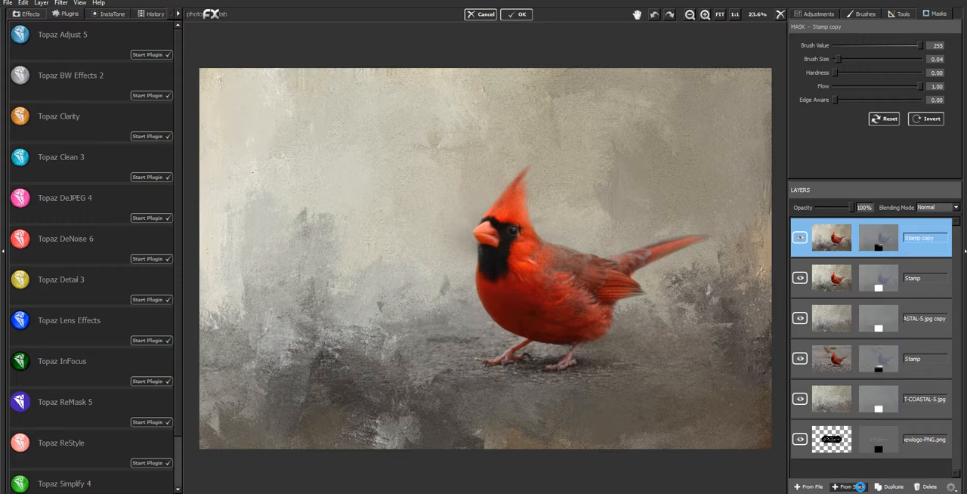